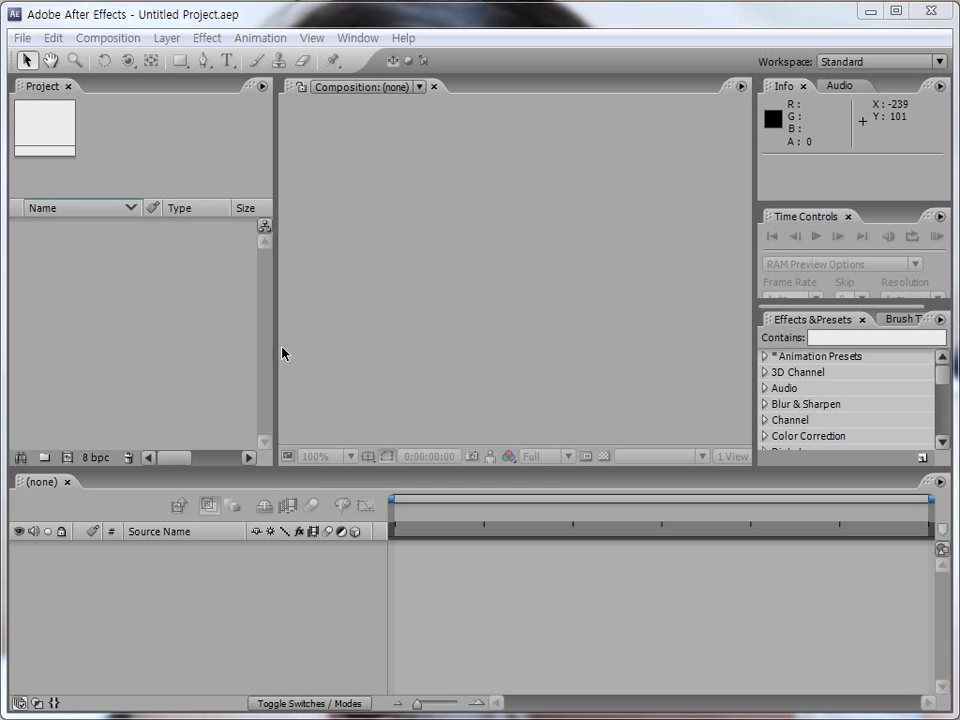
- Create a new, empty project
left_click(22, 38)
mouse_move(246, 64)
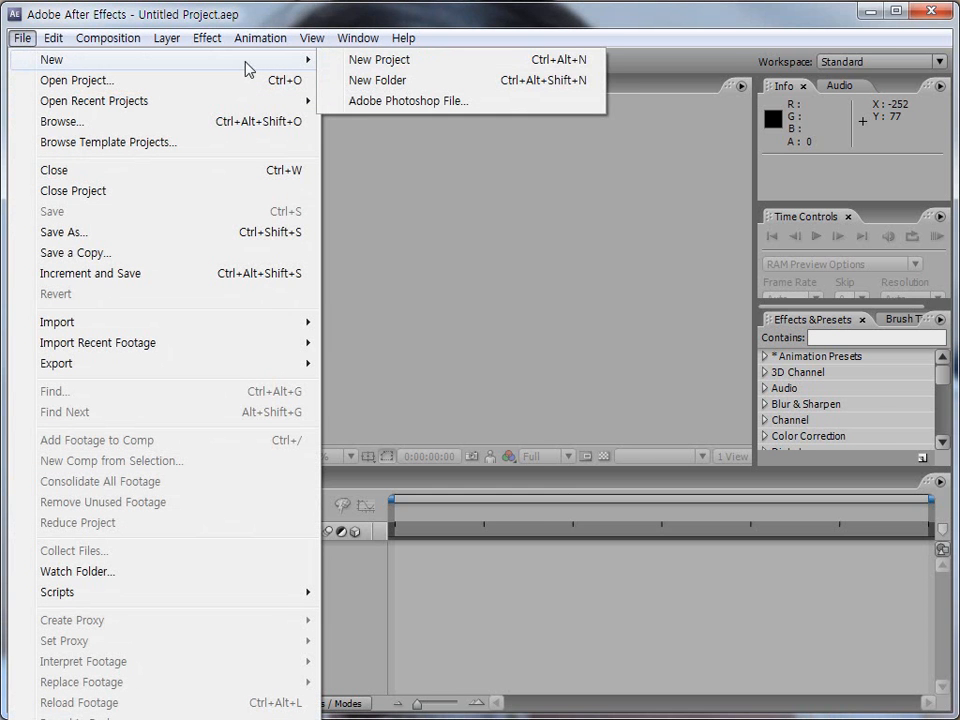
left_click(380, 61)
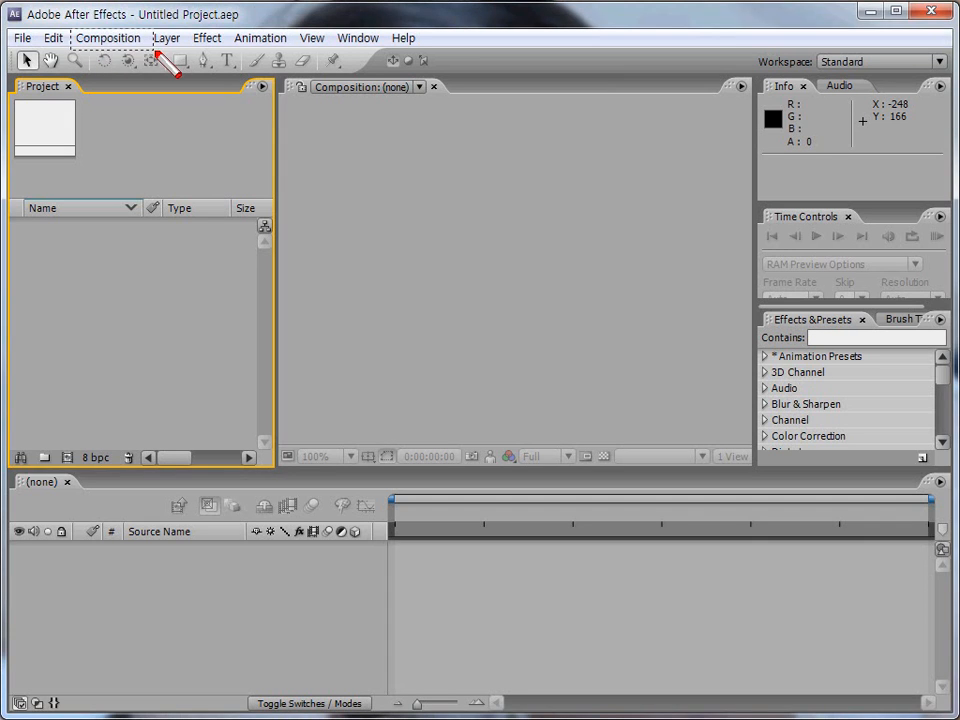
- Start a new composition and name it 레이어의 종류
left_click(110, 40)
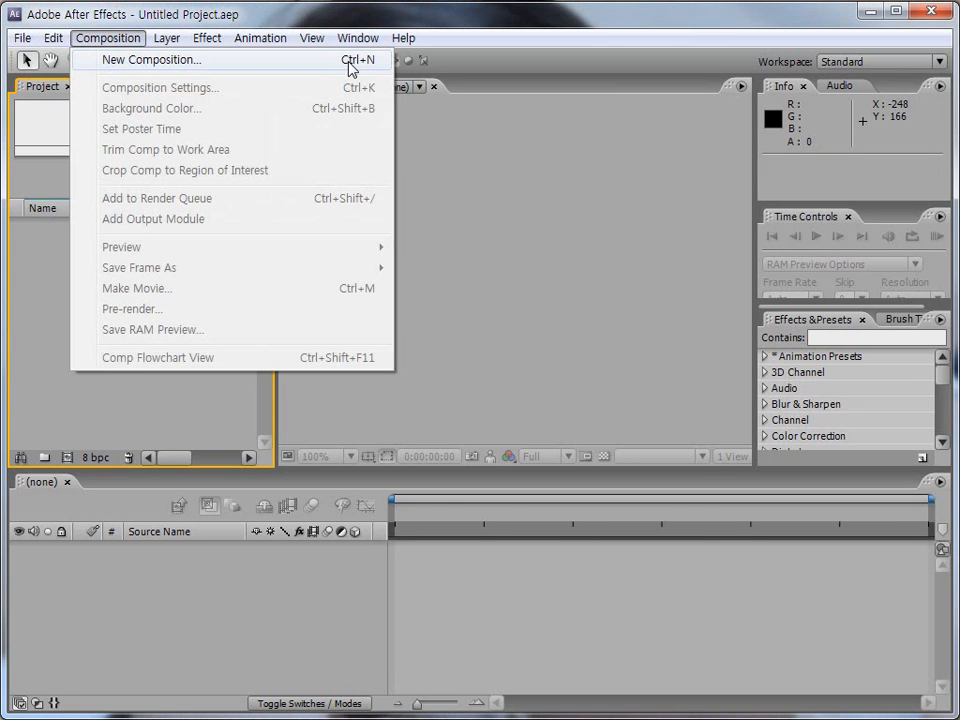
left_click(75, 390)
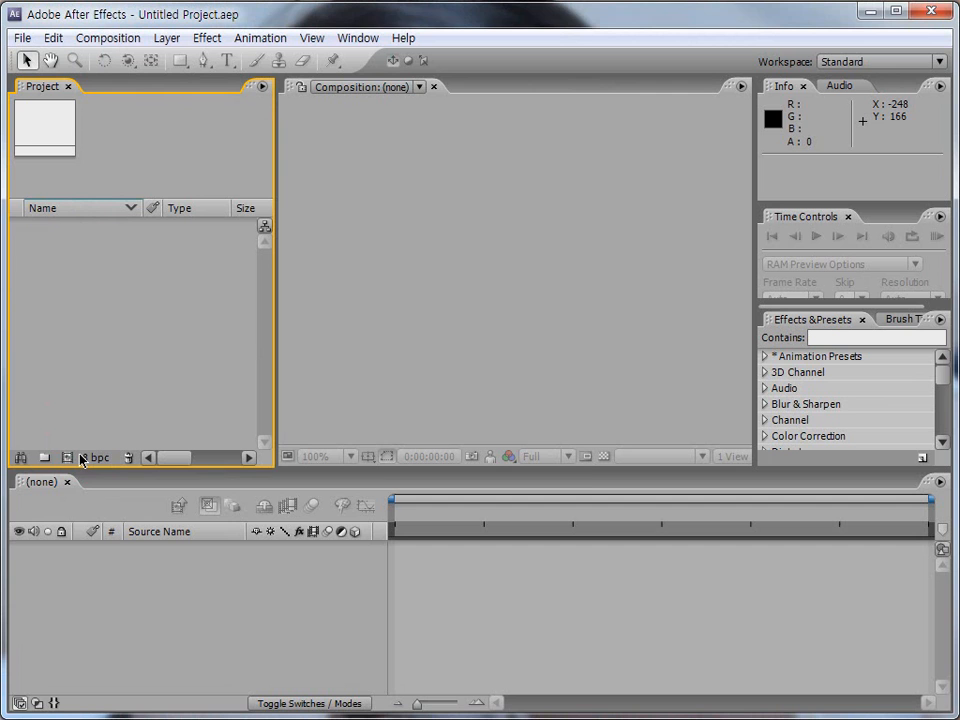
left_click(125, 40)
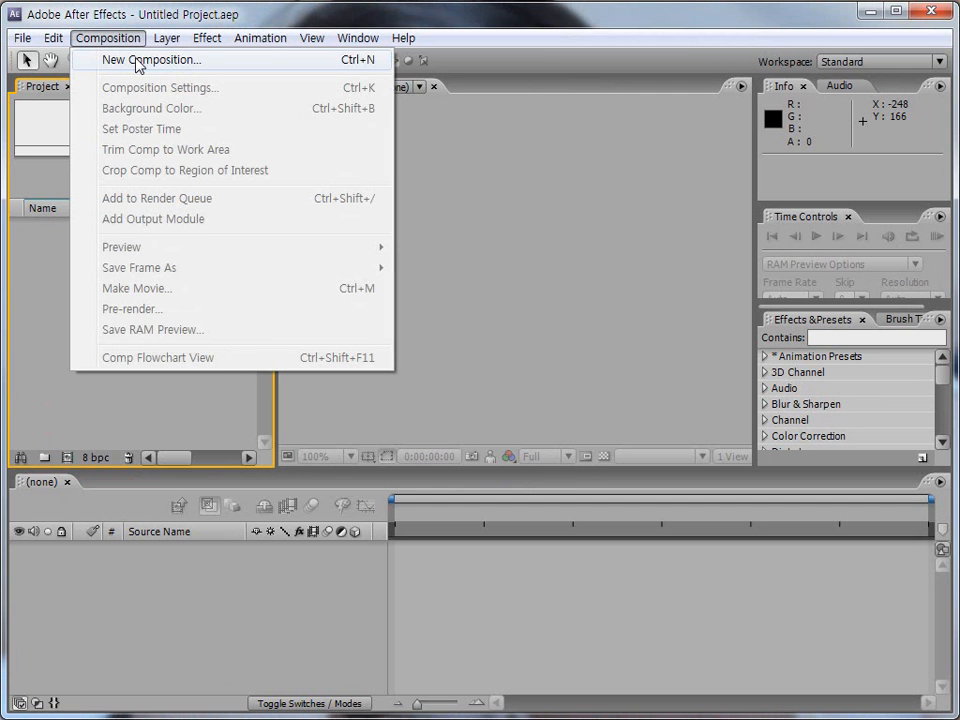
left_click(138, 62)
left_click_drag(242, 148, 222, 128)
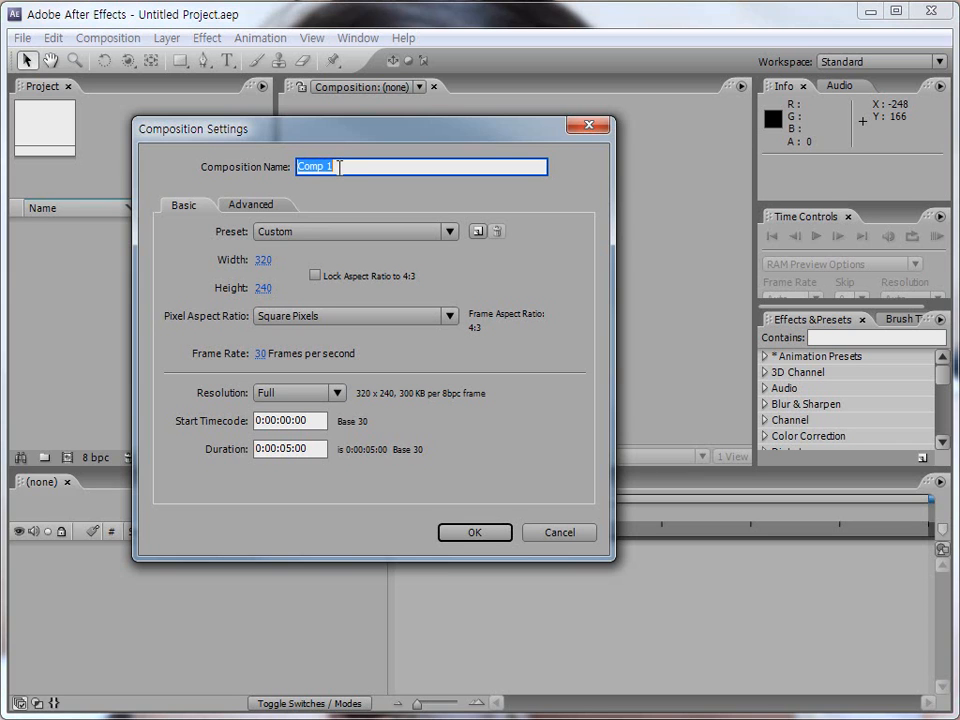
type("레")
type("이어ㅇ")
type("의 종류")
key("ctrl+shift+d")
left_click_drag(207, 217, 462, 251)
key("Escape")
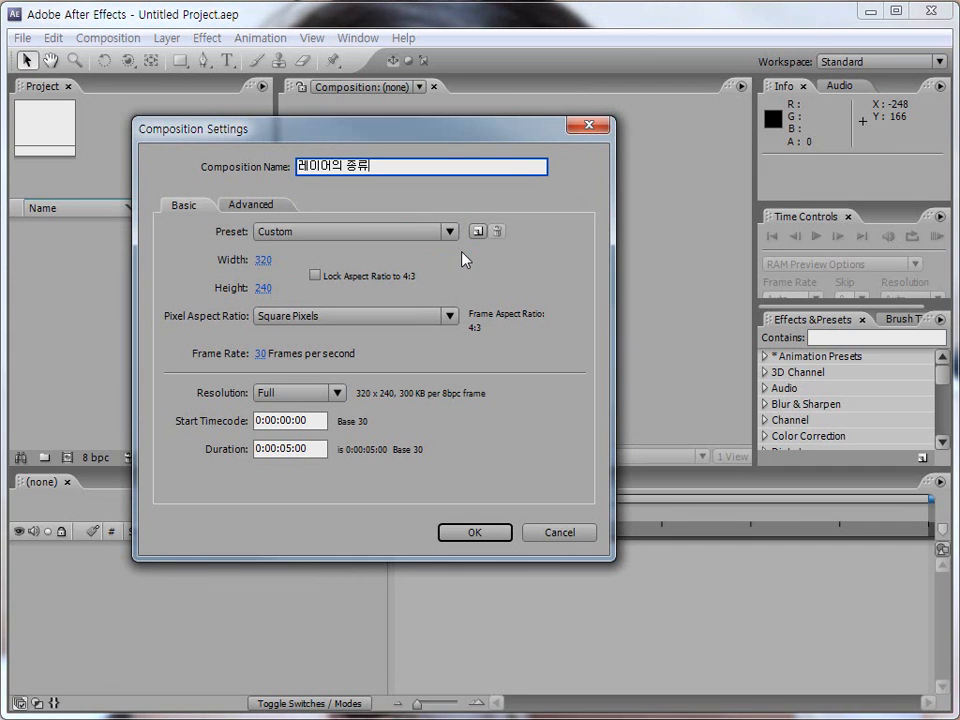
- Choose the Custom preset and the Square Pixels pixel aspect ratio for the 320 x 240 composition
left_click(449, 231)
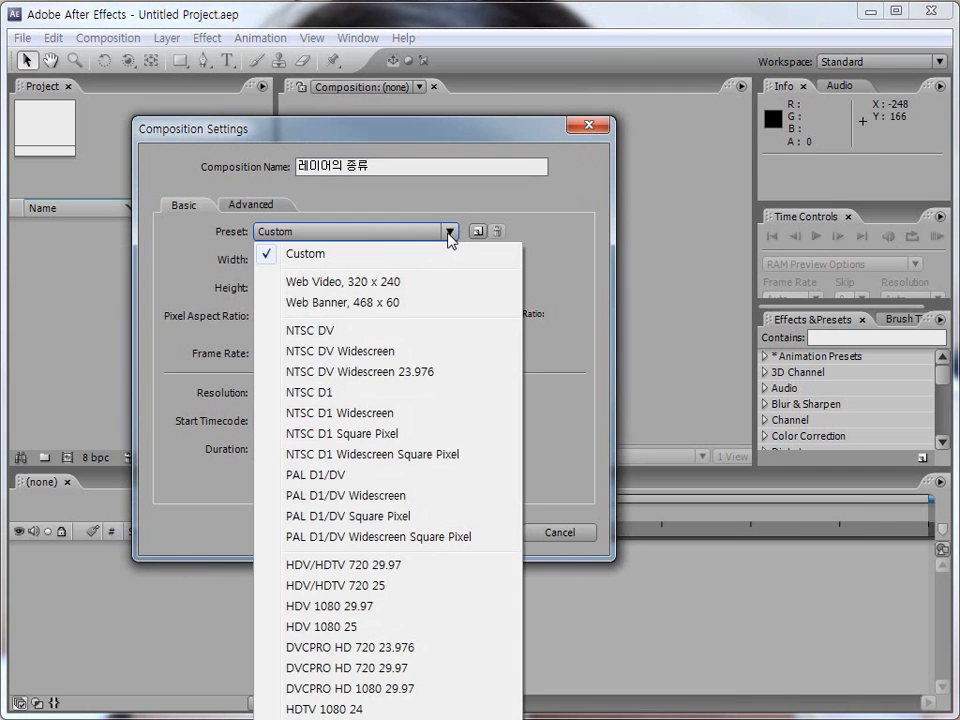
left_click(344, 133)
left_click_drag(344, 133, 348, 102)
left_click(457, 201)
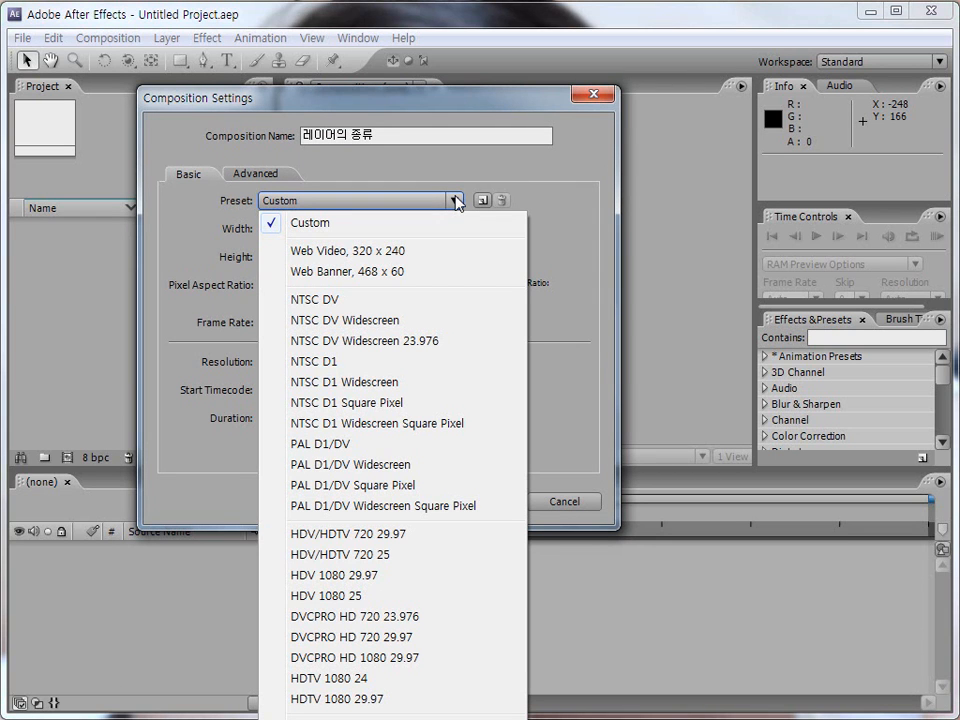
left_click(317, 226)
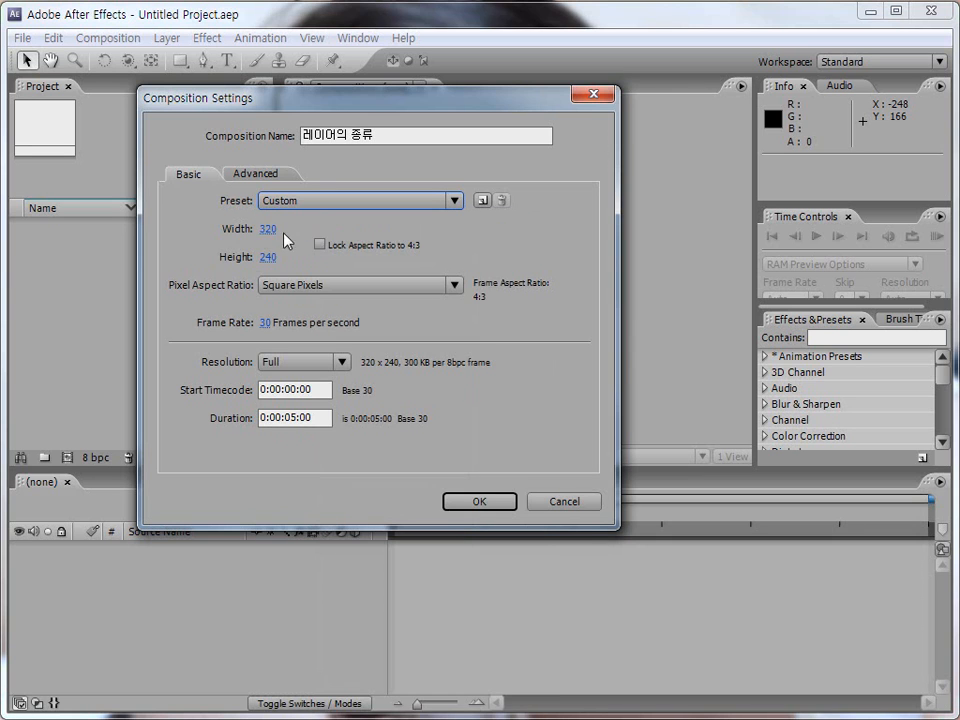
left_click_drag(212, 223, 287, 271)
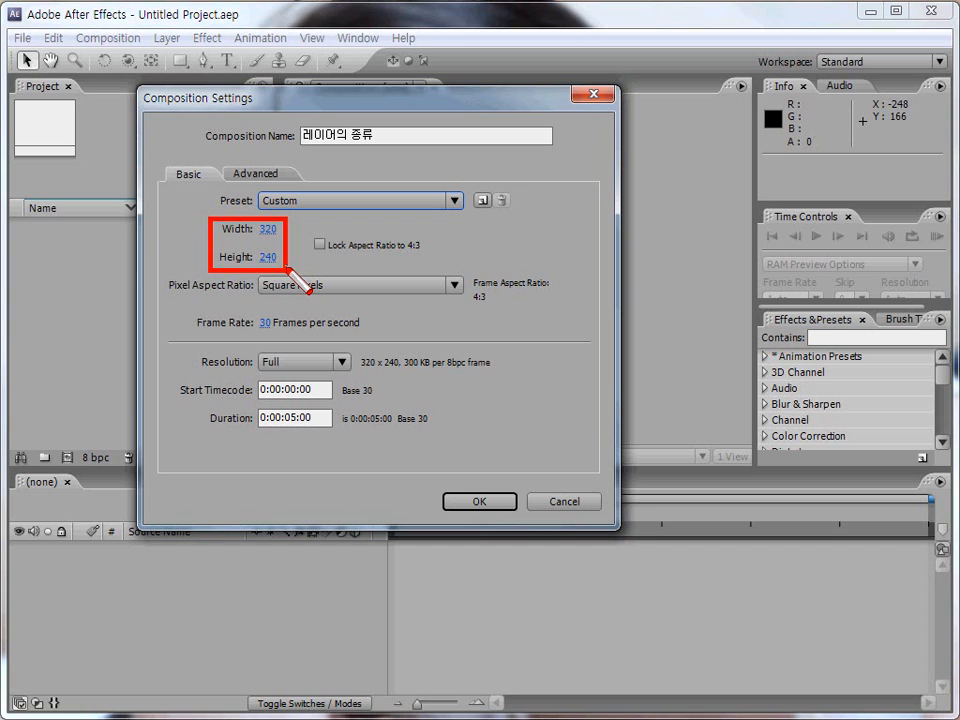
key("Escape")
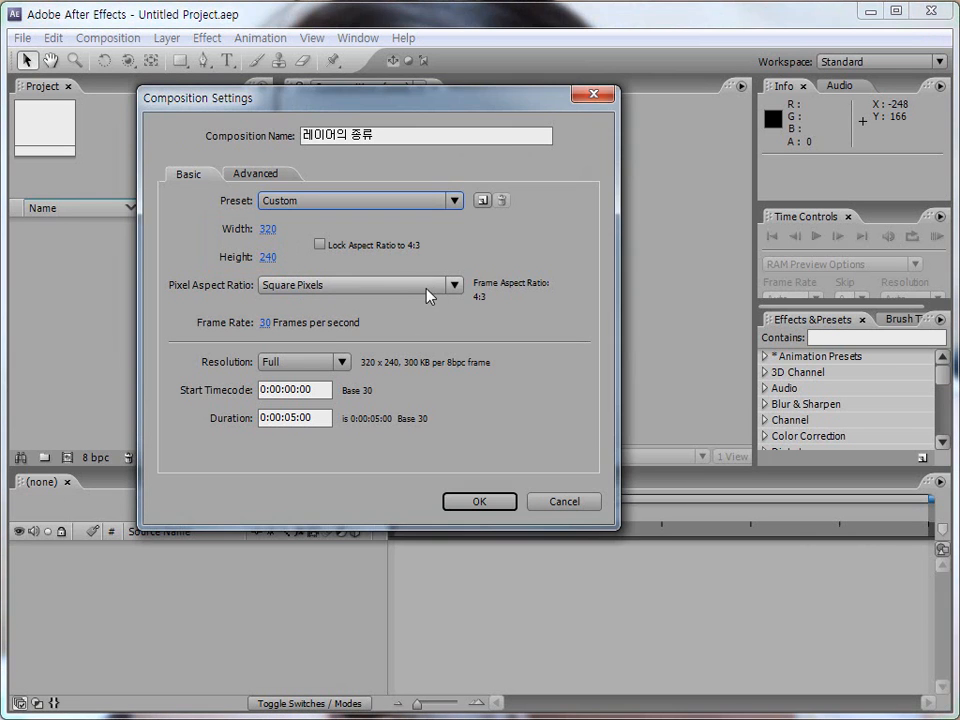
left_click(455, 286)
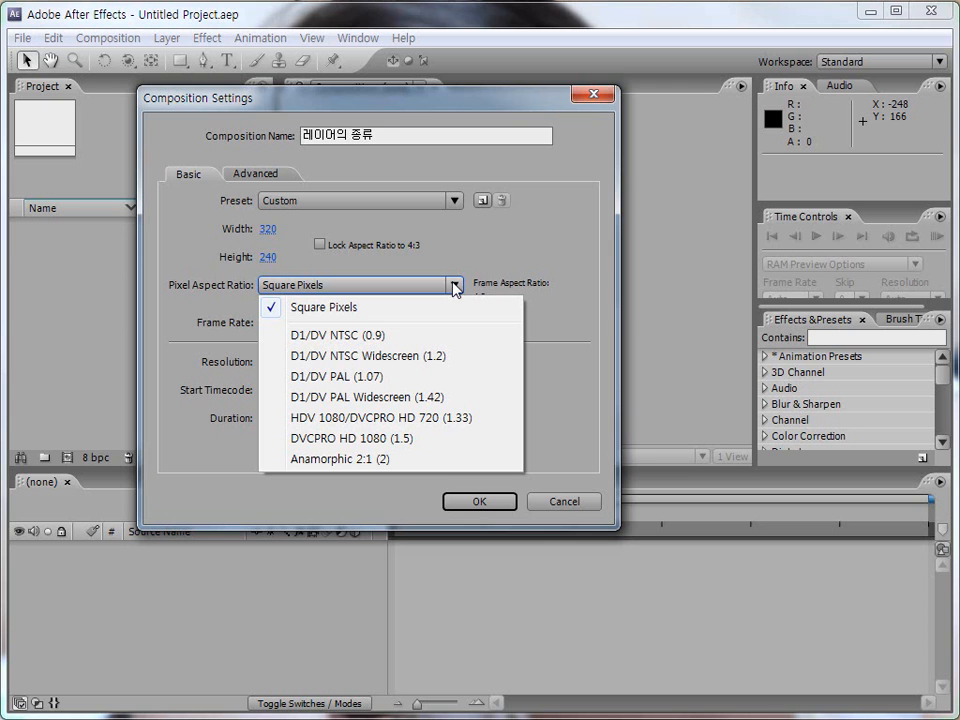
left_click(358, 312)
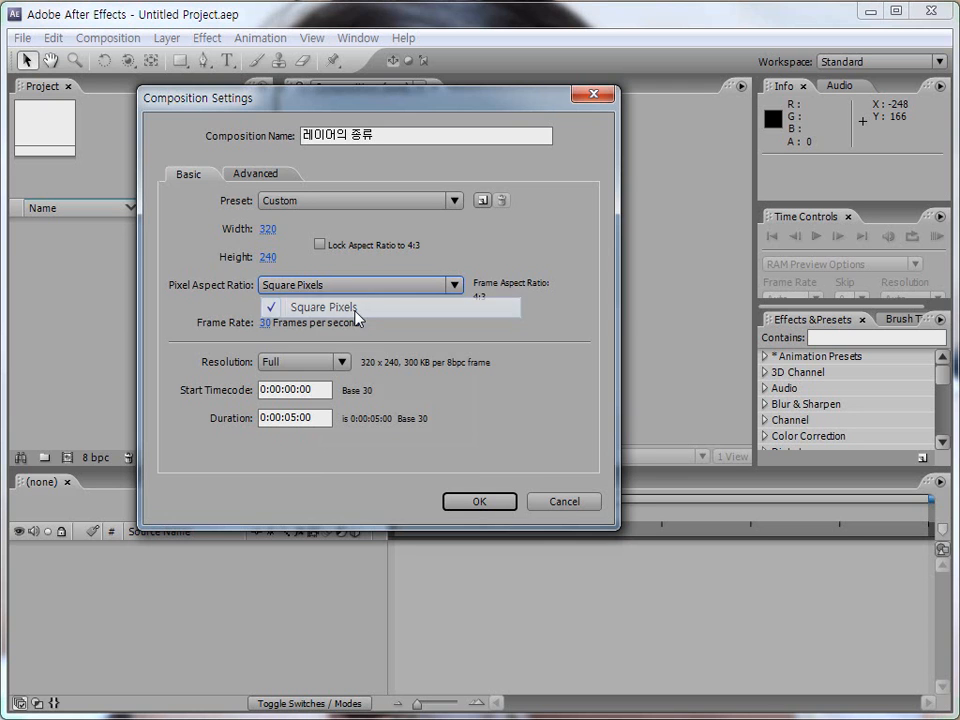
left_click_drag(183, 306, 381, 333)
key("Escape")
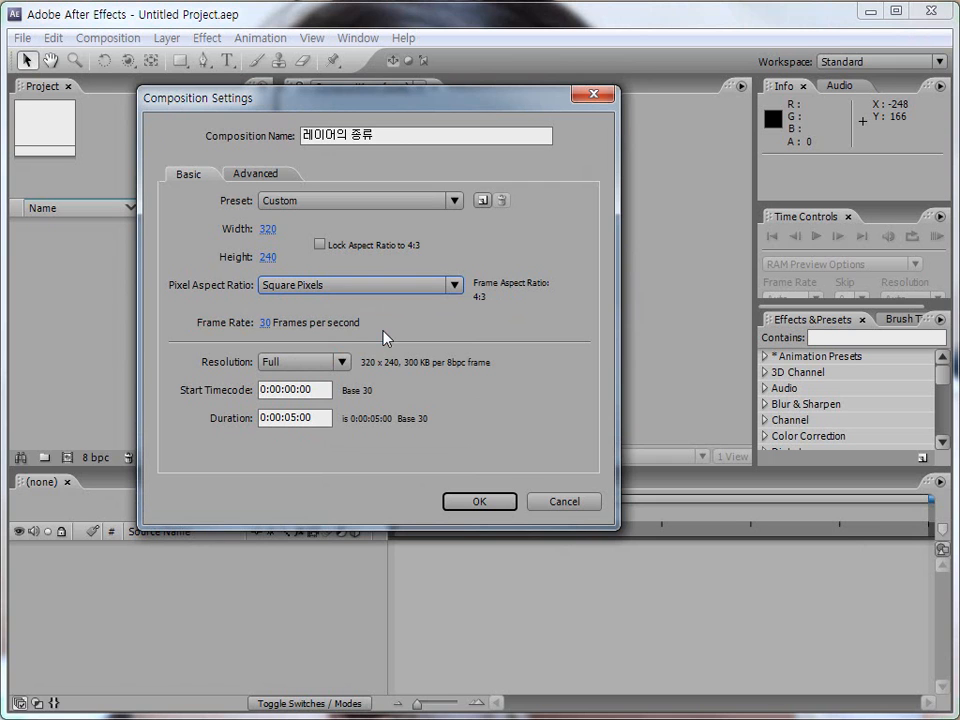
- Choose Full resolution and create the composition with a duration of 0:00:05:00
left_click(341, 362)
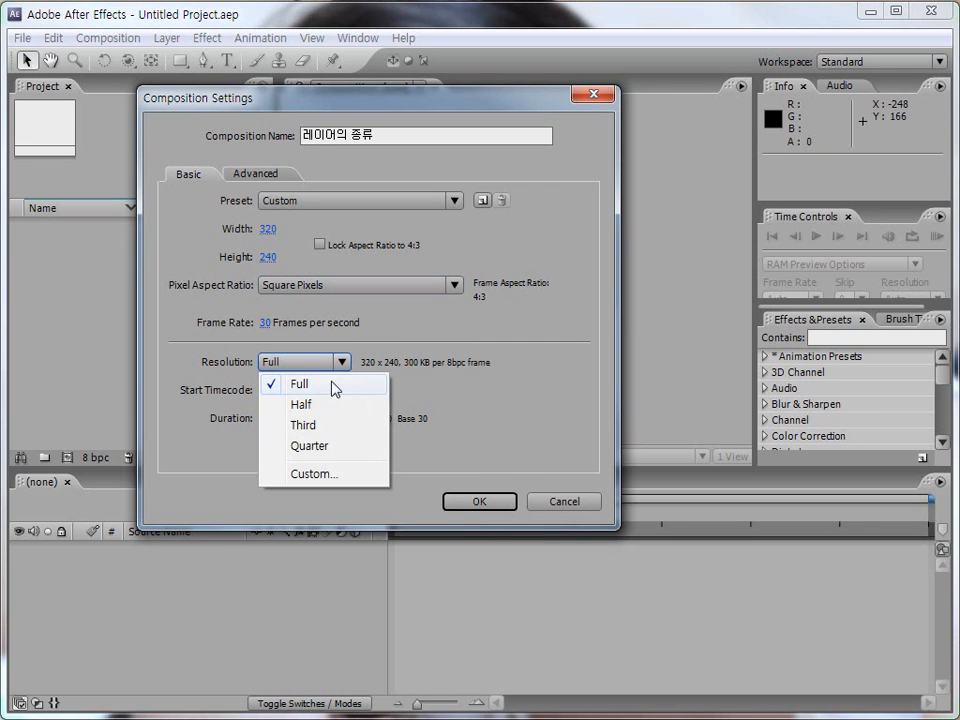
left_click(321, 390)
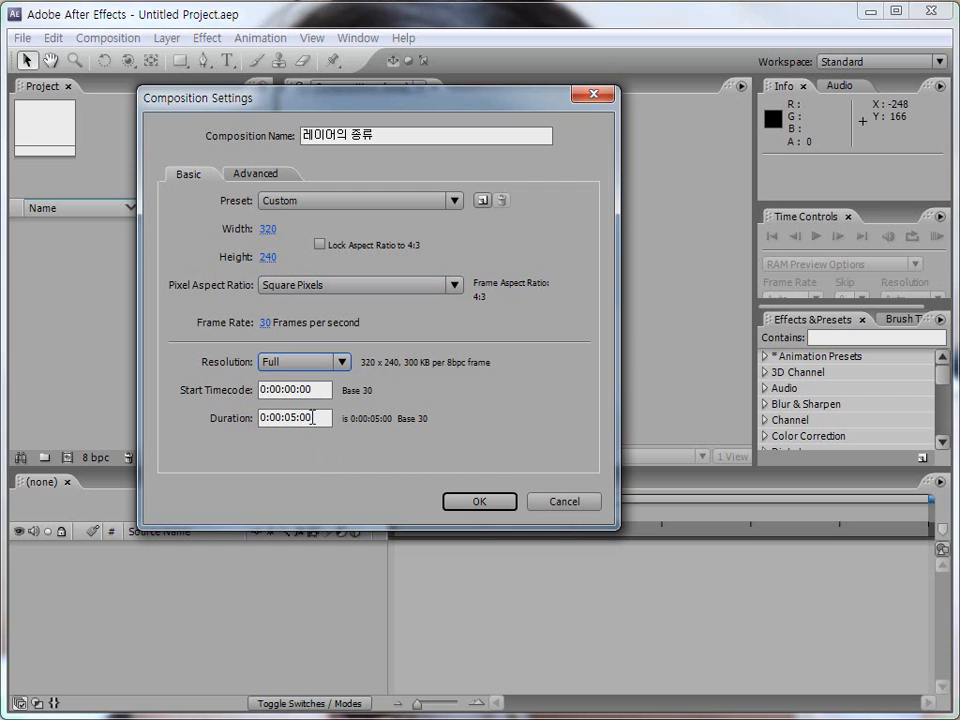
left_click_drag(201, 406, 346, 437)
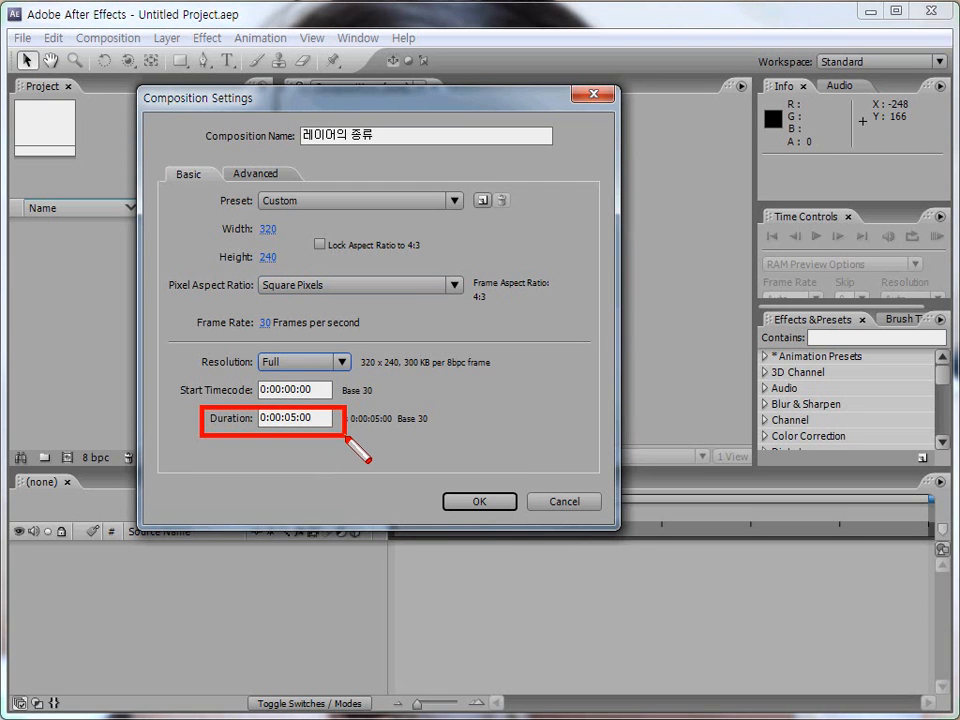
key("Escape")
key("ctrl+shift+d")
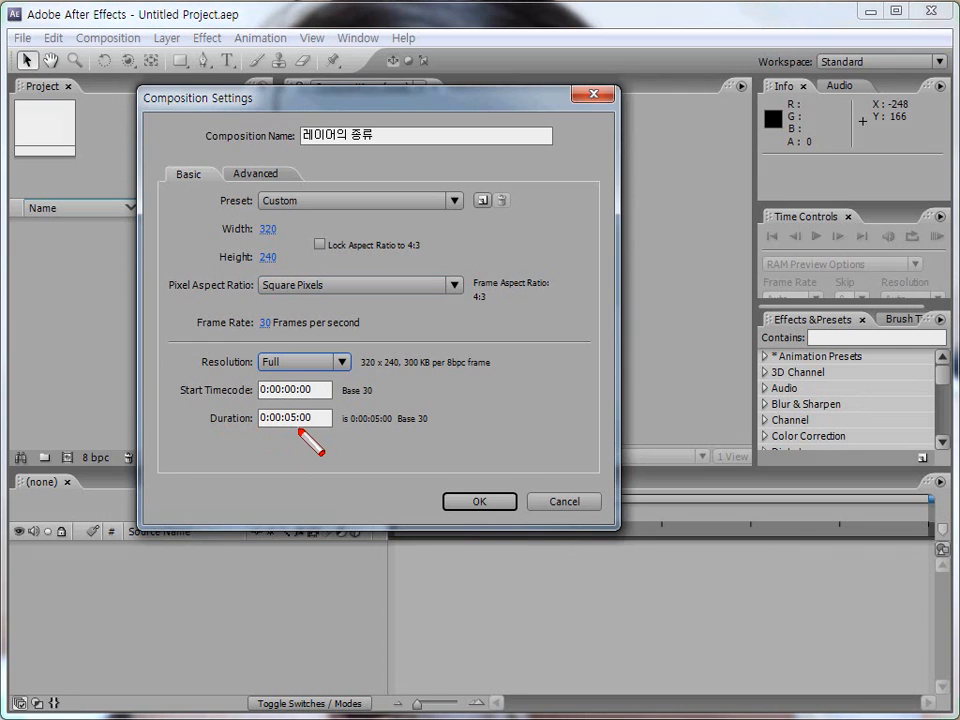
left_click(481, 499)
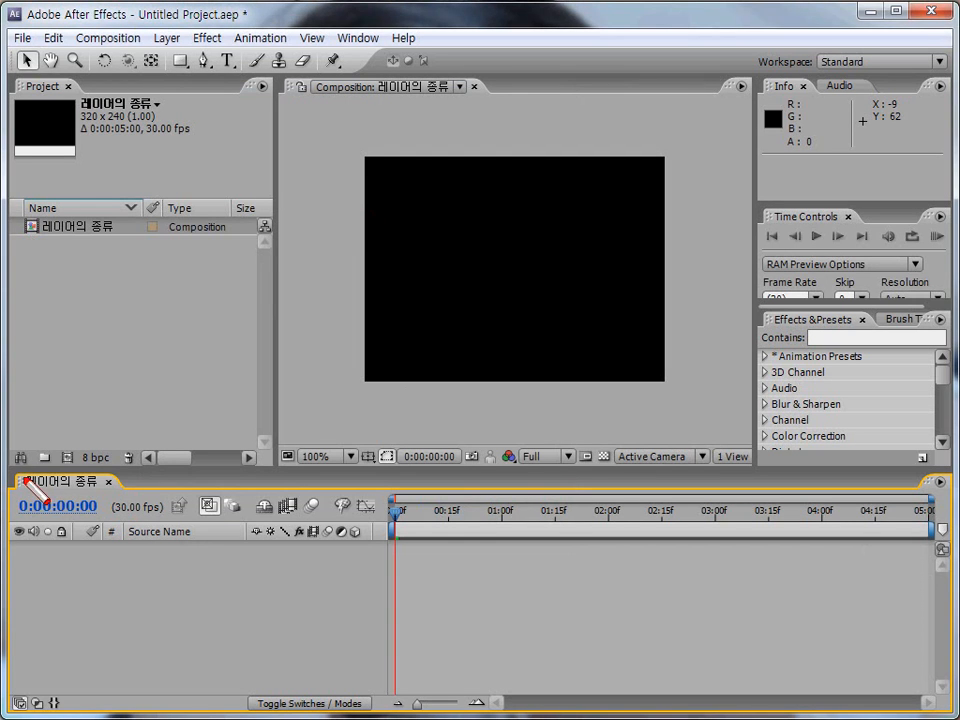
mouse_move(17, 475)
left_mouse_down()
mouse_move(640, 716)
mouse_move(950, 714)
left_mouse_up()
mouse_move(286, 108)
left_mouse_down()
mouse_move(454, 313)
mouse_move(771, 431)
mouse_move(745, 440)
left_mouse_up()
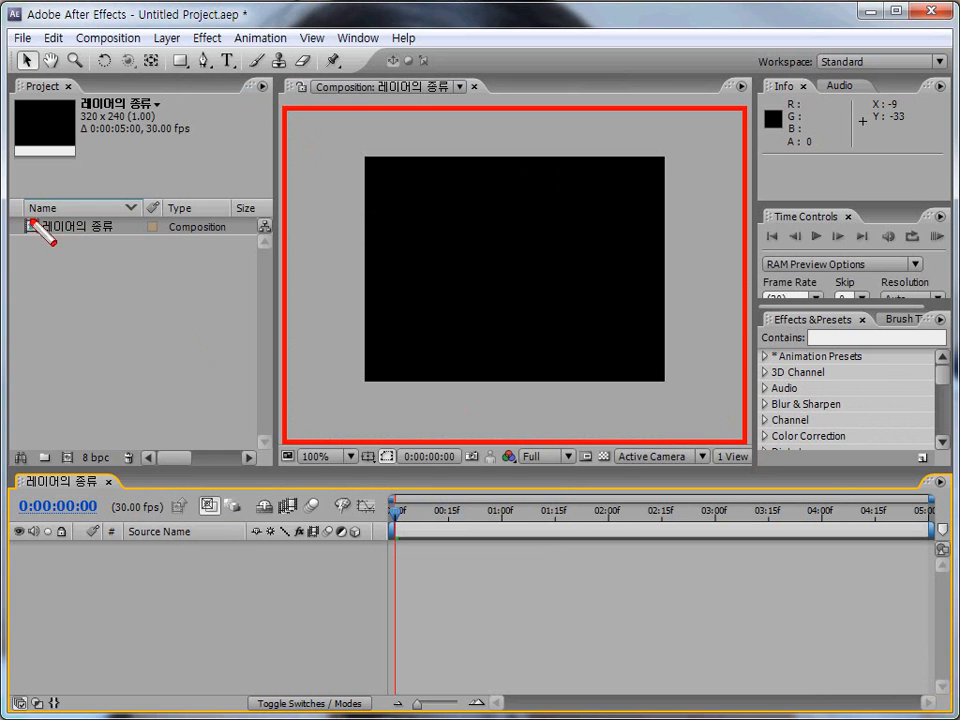
mouse_move(16, 210)
left_mouse_down()
mouse_move(51, 236)
mouse_move(147, 240)
left_mouse_up()
key("Escape")
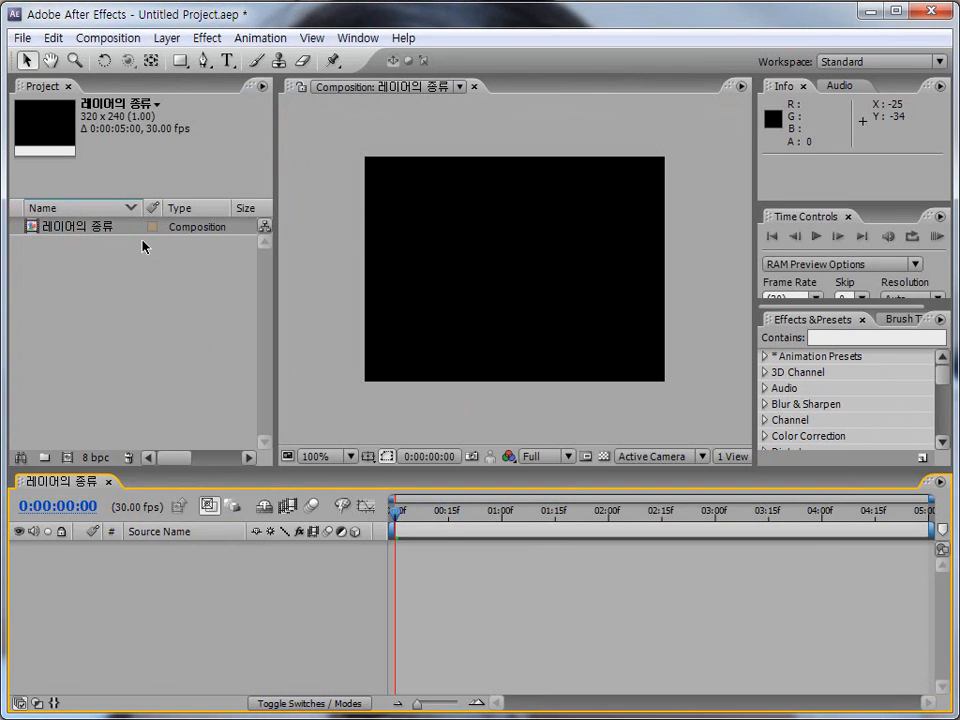
key("ctrl+shift+d")
left_click_drag(279, 146, 696, 396)
key("Escape")
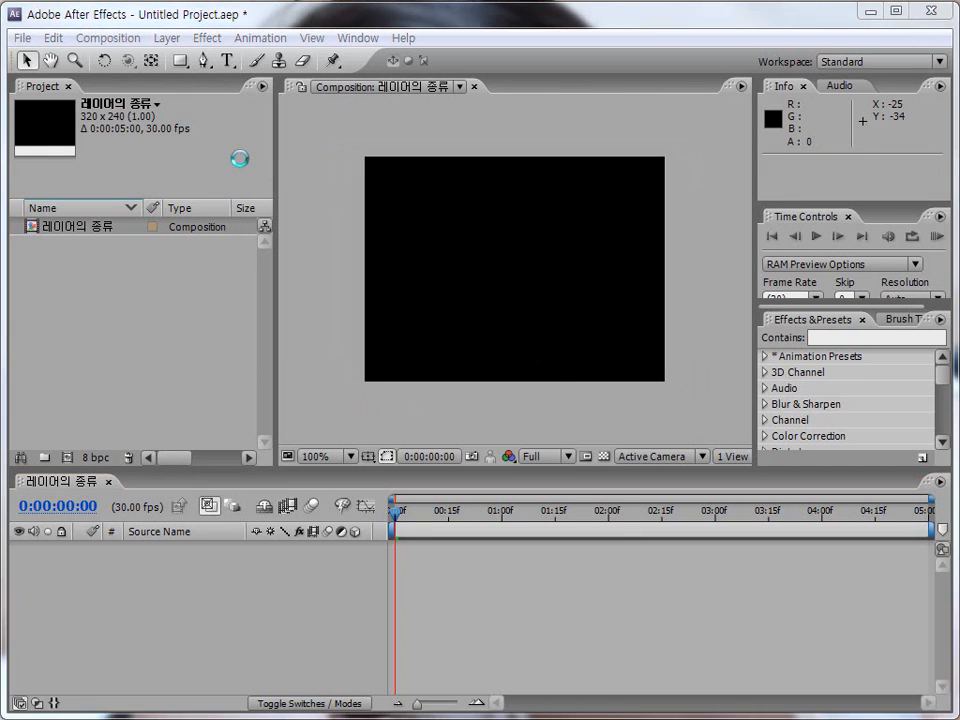
- Set the composition's background color to white (FFFFFF)
left_click(110, 38)
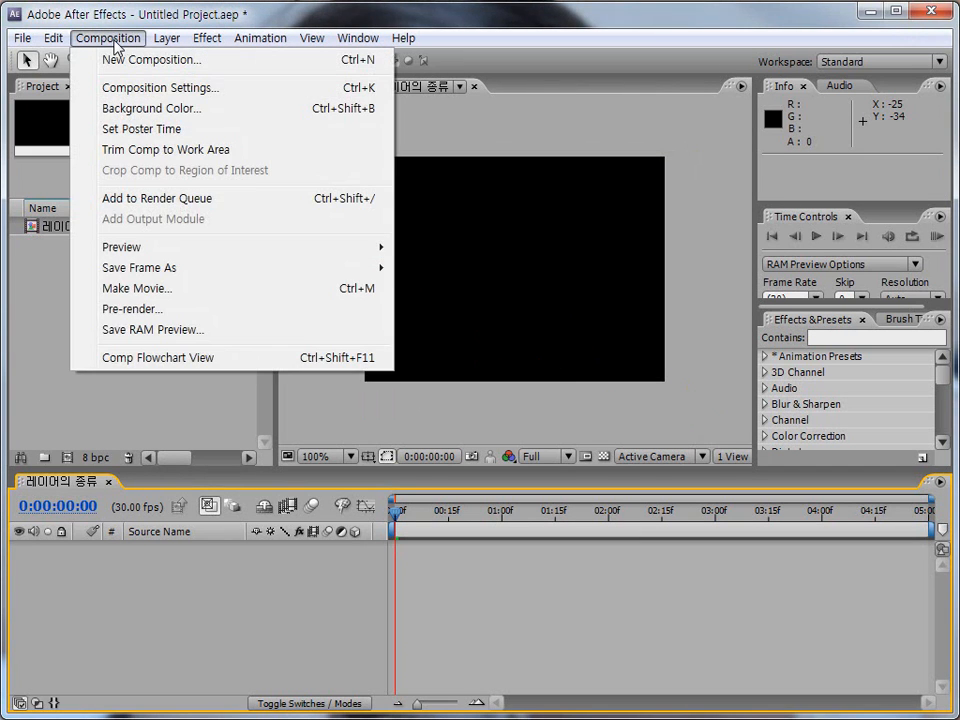
left_click(148, 110)
left_click(638, 297)
left_click(320, 276)
left_click_drag(320, 276, 249, 253)
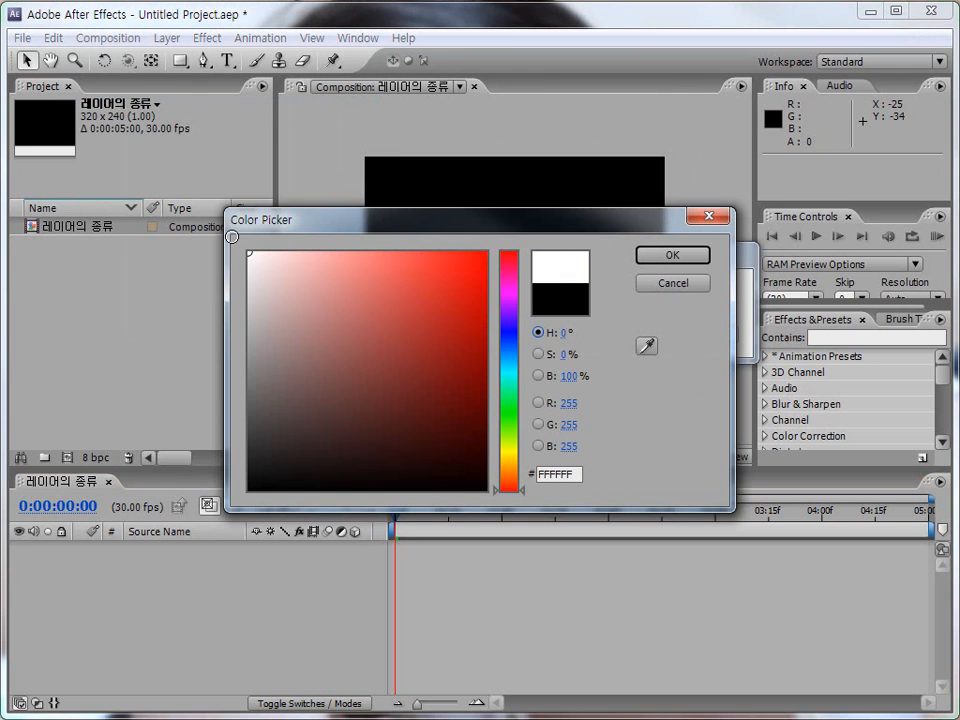
left_click(657, 257)
left_click(594, 336)
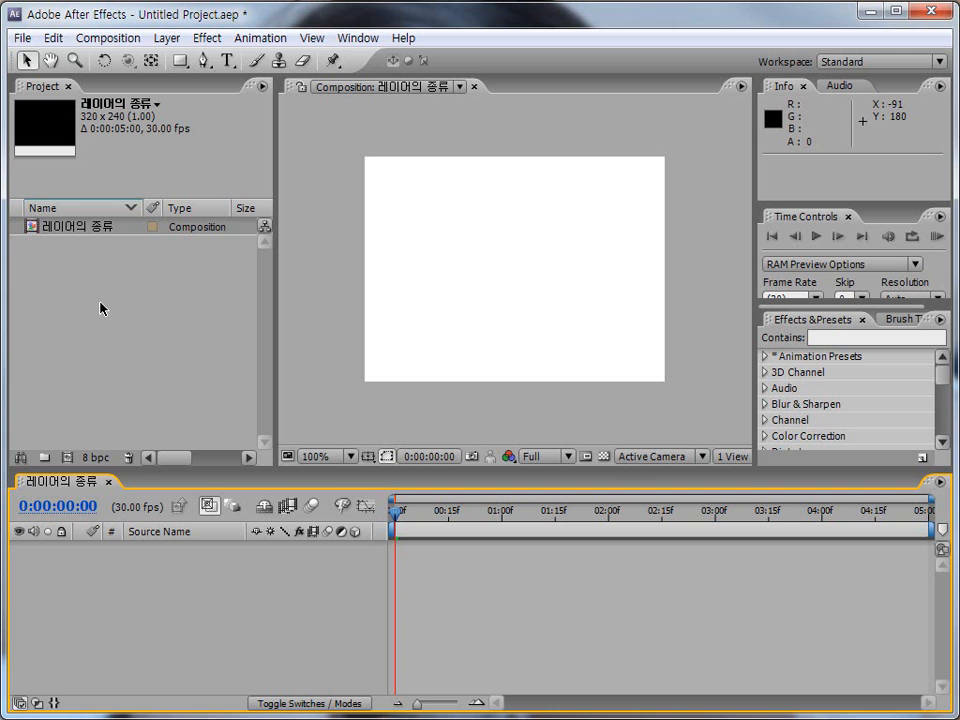
- Import 대학생.jpg, 아기.jpg and 해바라기.jpg from the Lesson07 folder as footage
double_click(78, 281)
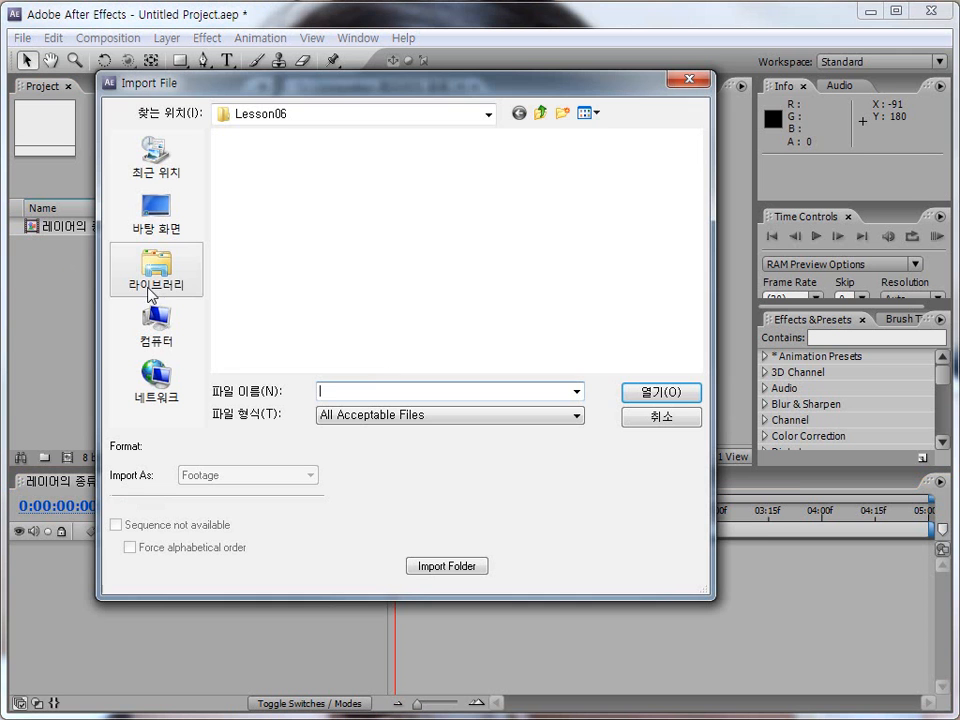
left_click(540, 115)
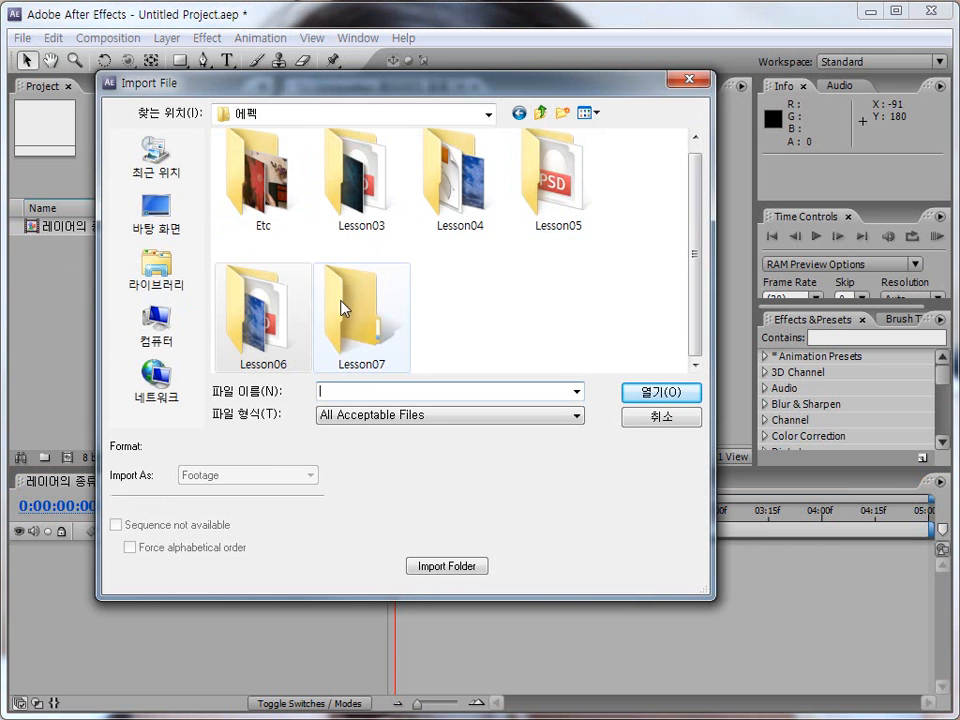
double_click(357, 305)
left_click(257, 232)
left_click(402, 228)
left_click(455, 205)
left_click_drag(279, 288, 579, 304)
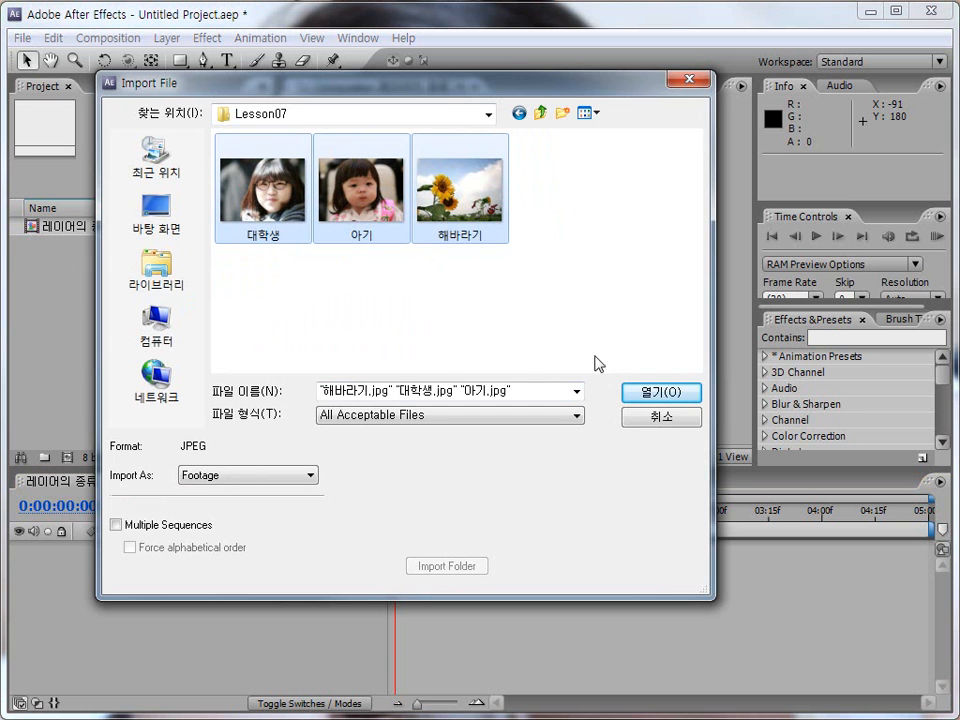
left_click(647, 392)
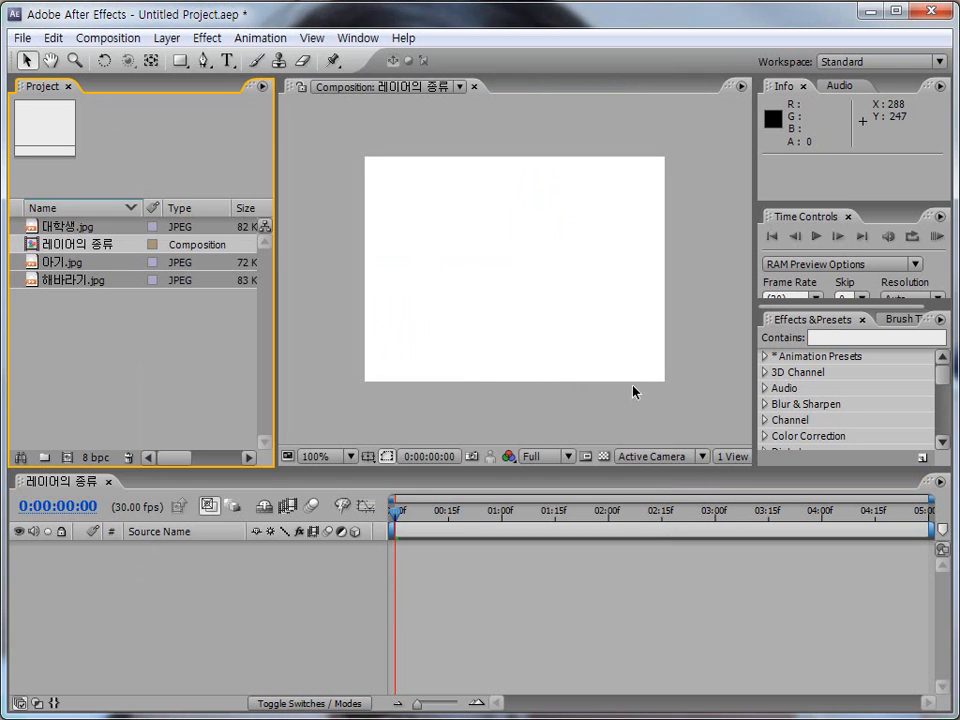
- Add the three images to the composition's timeline, with 해바라기.jpg on top, 아기.jpg below it and 대학생.jpg at the bottom
left_click(152, 345)
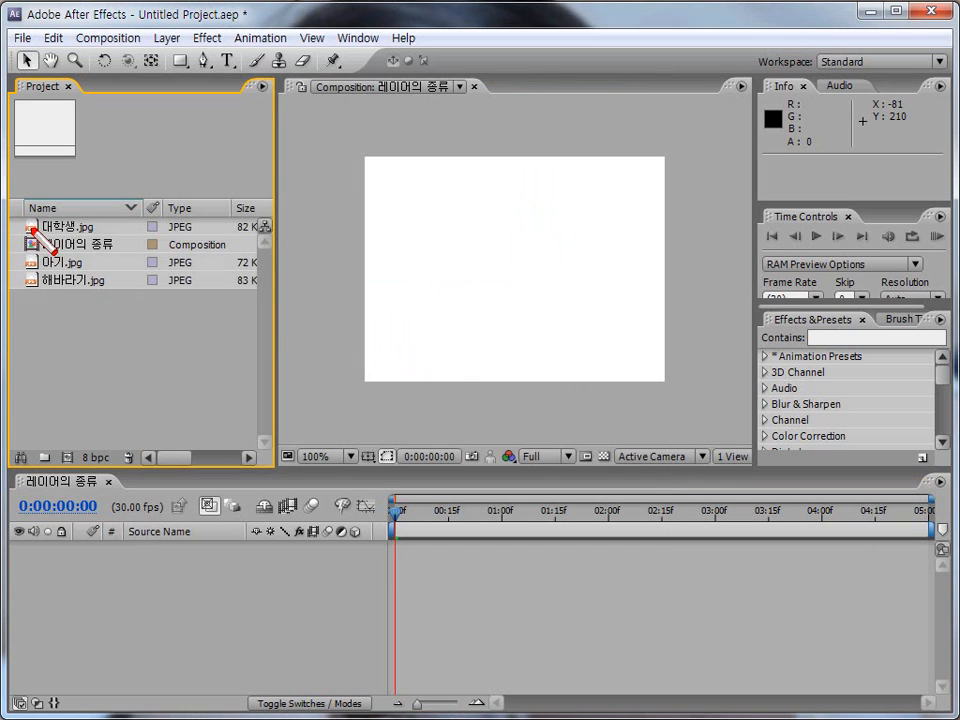
left_click_drag(24, 214, 196, 304)
key("Escape")
left_click_drag(58, 226, 92, 583)
left_click_drag(68, 262, 113, 552)
left_click_drag(77, 280, 111, 548)
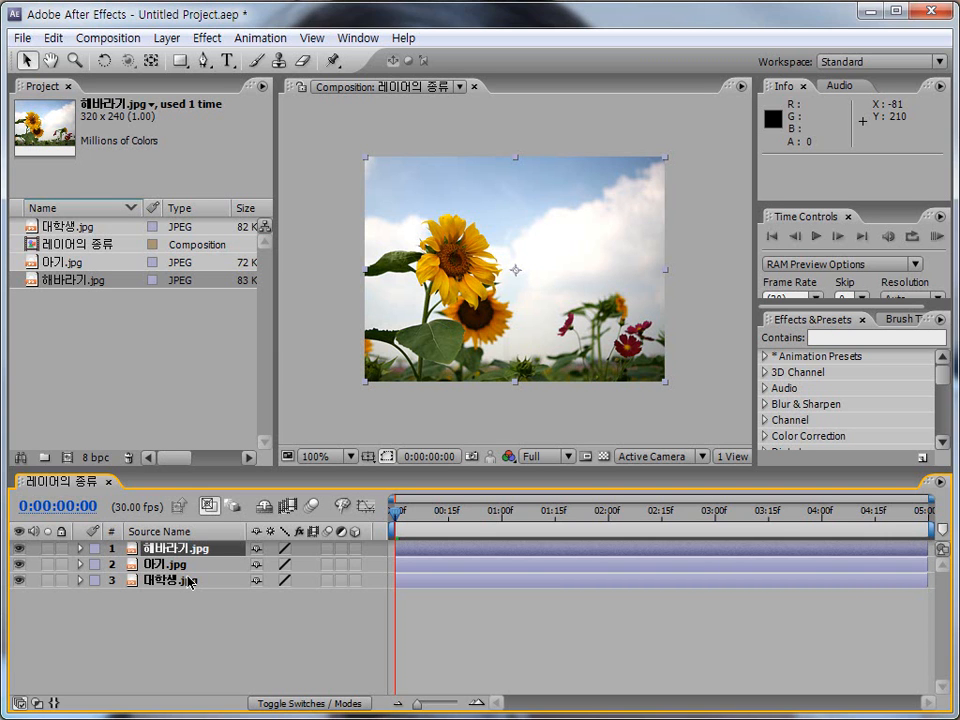
- Add a new text layer above the image layers
left_click(166, 38)
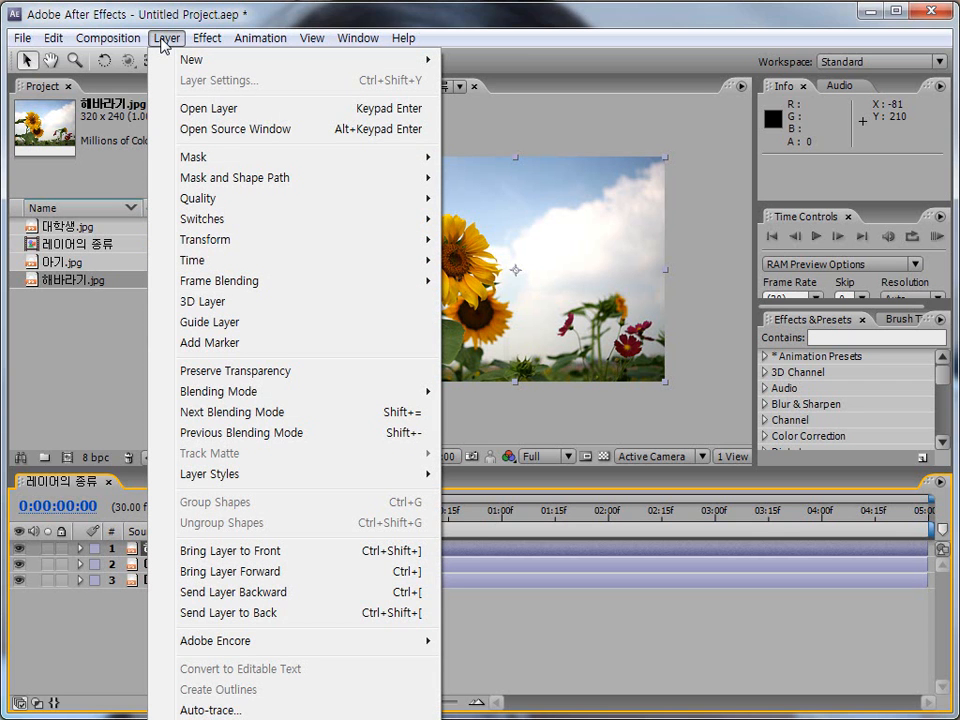
mouse_move(300, 59)
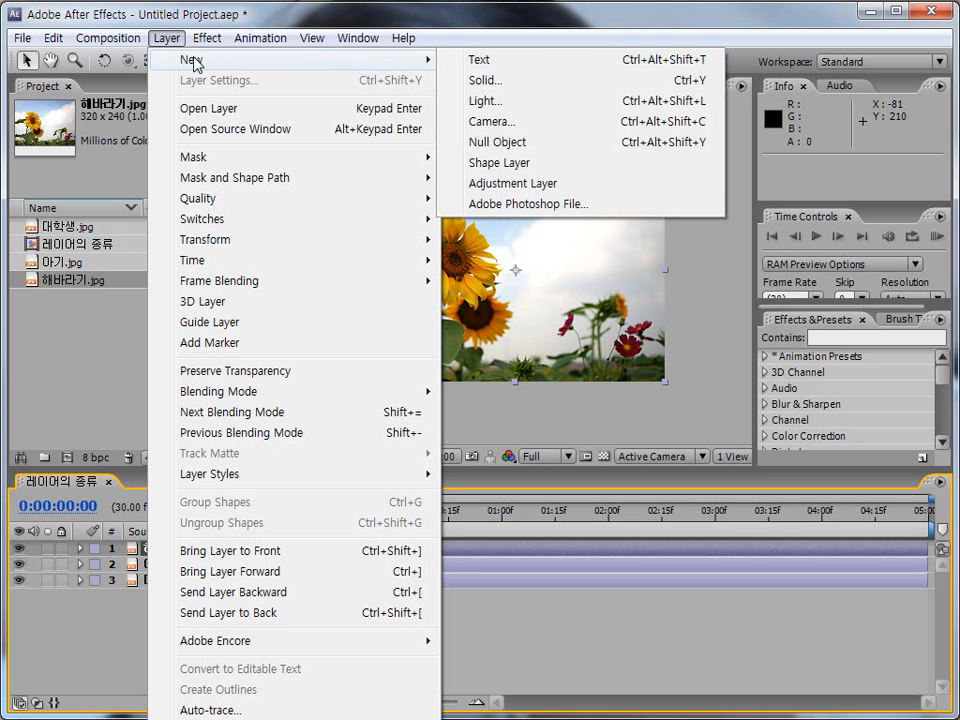
left_click(479, 61)
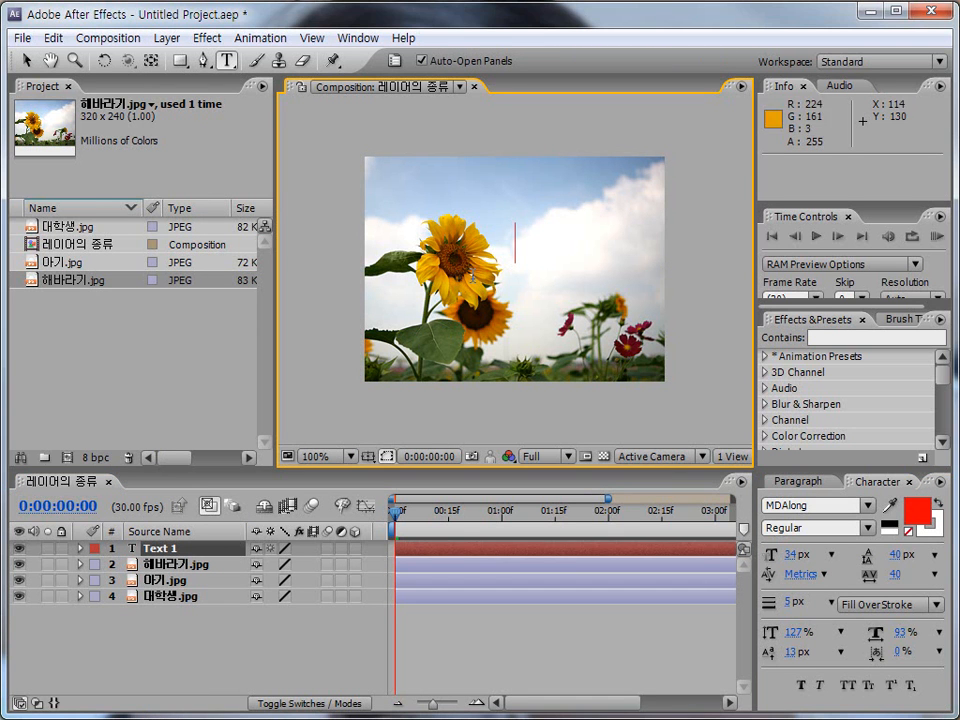
- Enter AfterEffect in the new text layer and move it up and left to about position 133, 72 in the composition
left_click_drag(488, 210, 621, 290)
key("Escape")
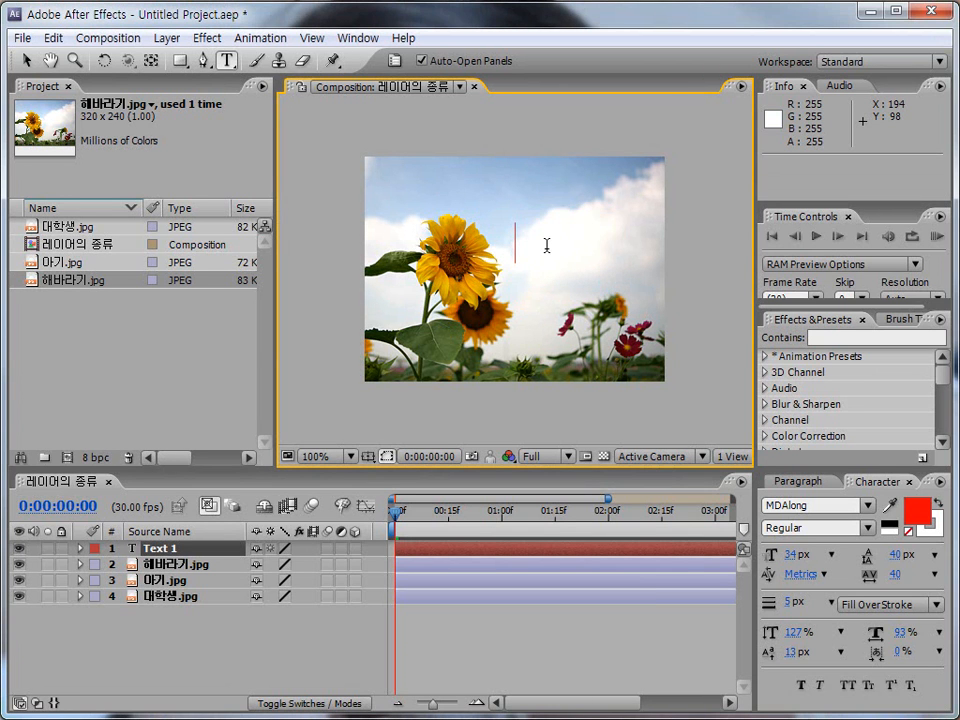
type("Aft")
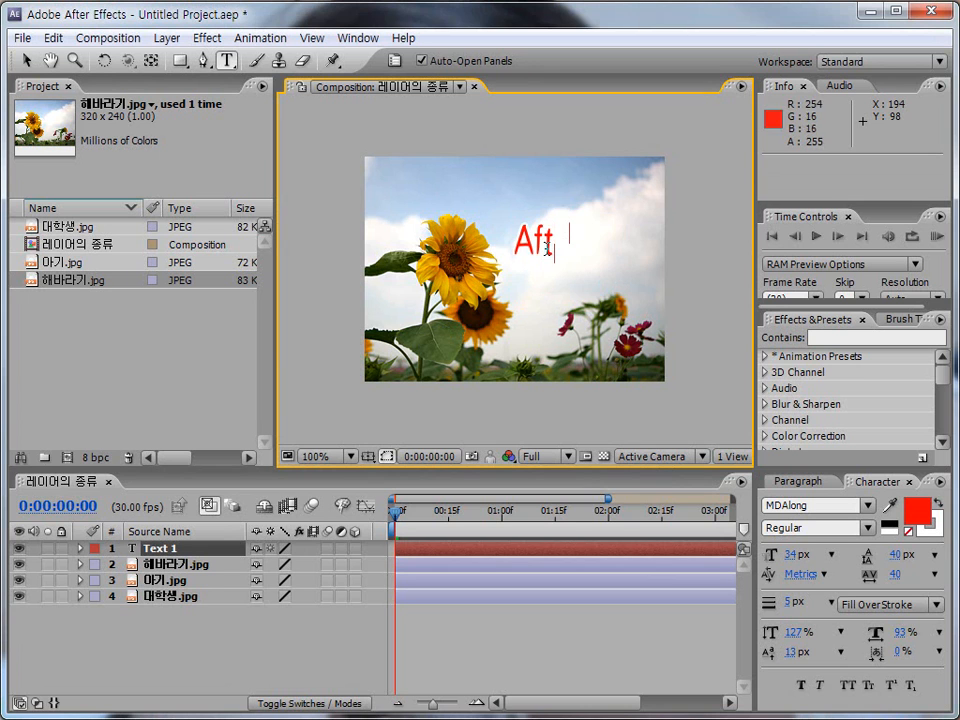
type("erEffect")
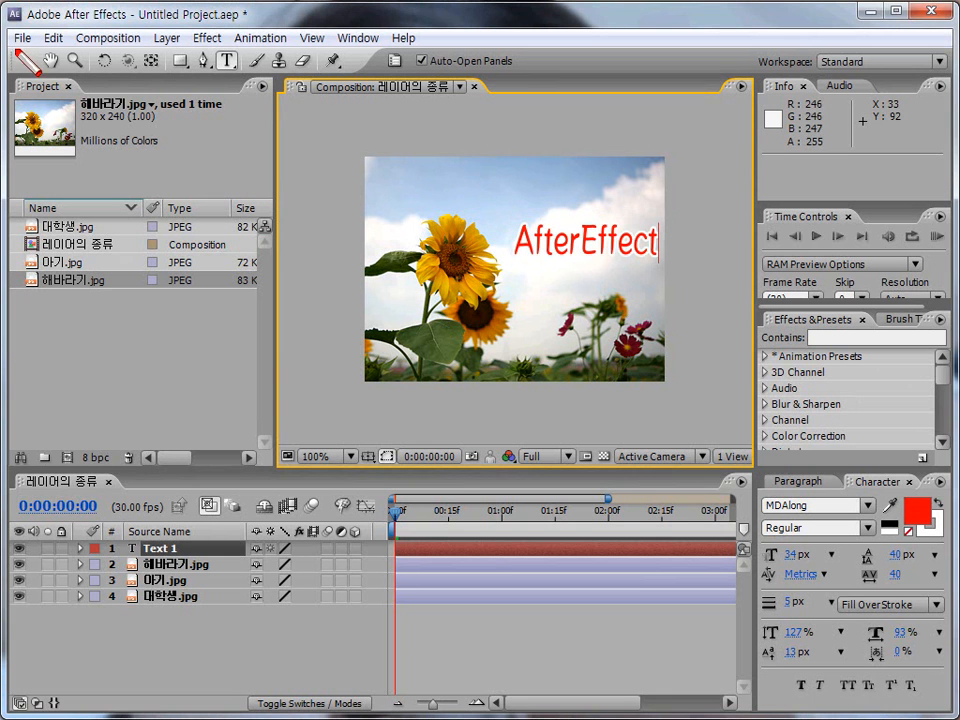
left_click(27, 60)
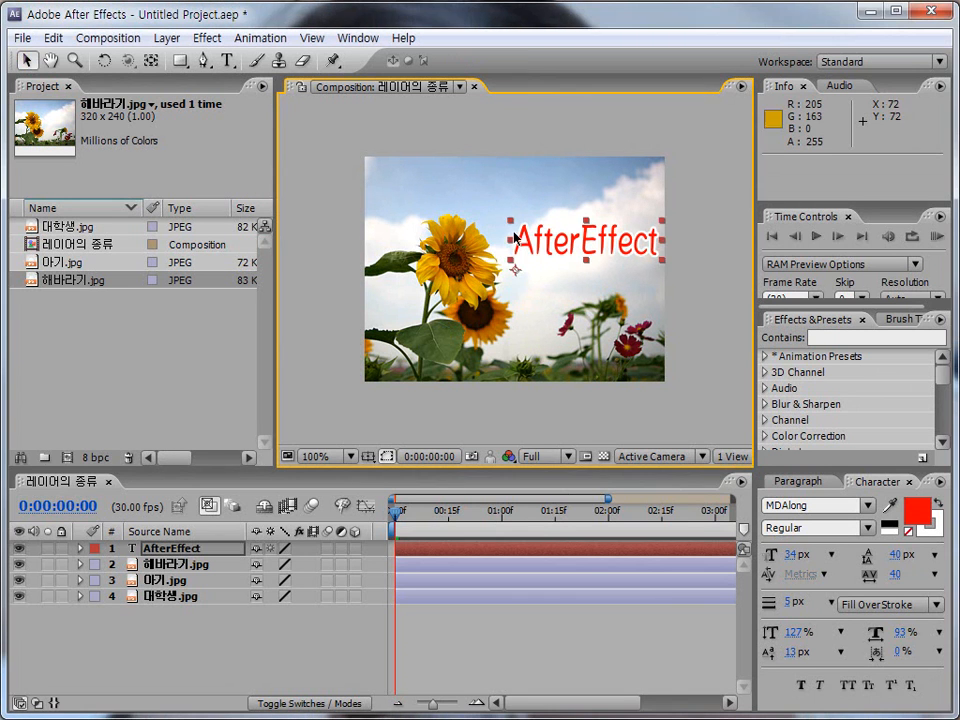
left_click_drag(585, 256, 557, 200)
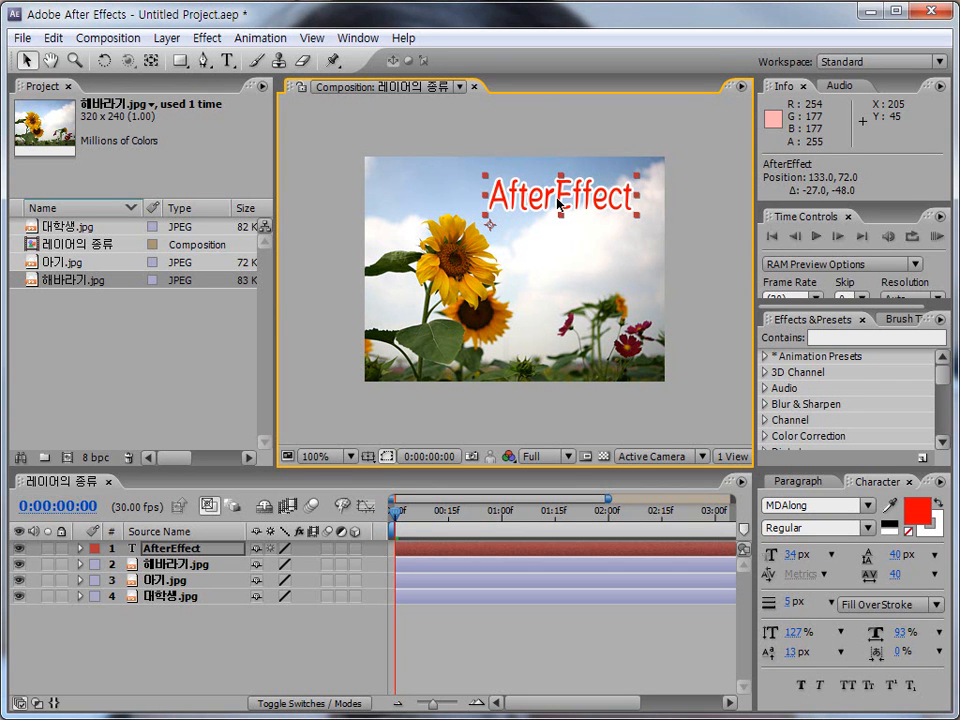
left_click(278, 60)
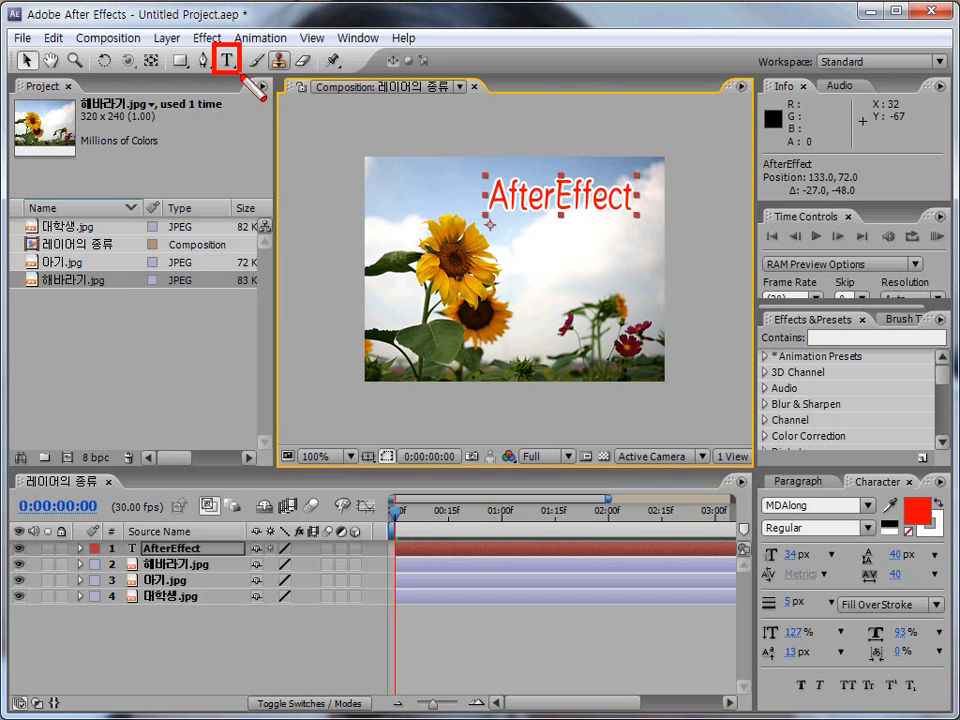
mouse_move(86, 526)
left_mouse_down()
mouse_move(185, 556)
mouse_move(247, 559)
left_mouse_up()
key("Escape")
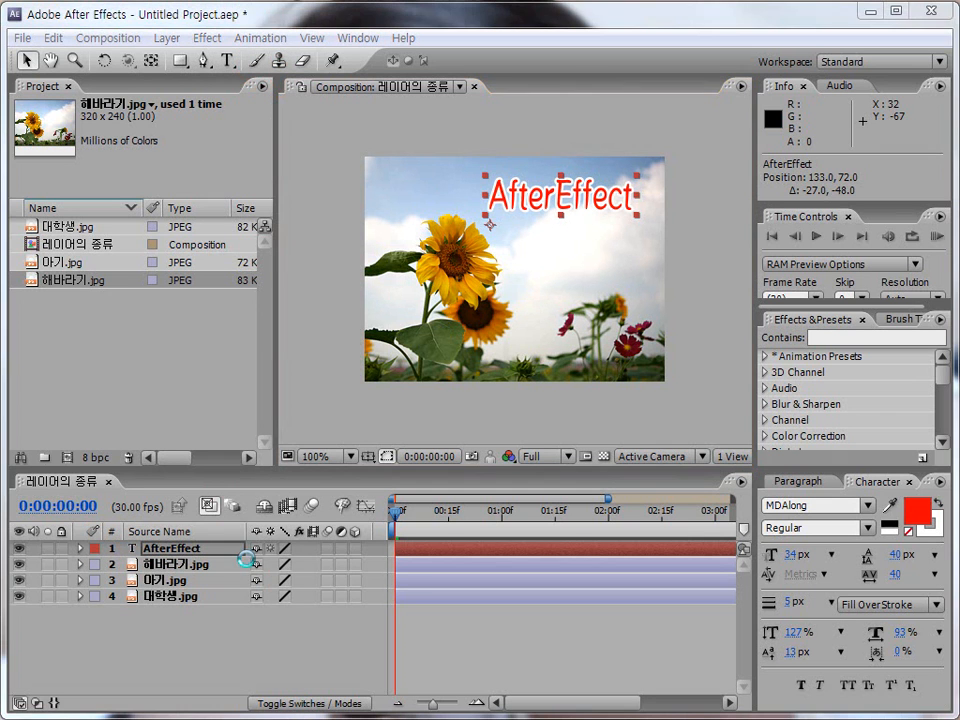
left_click(162, 40)
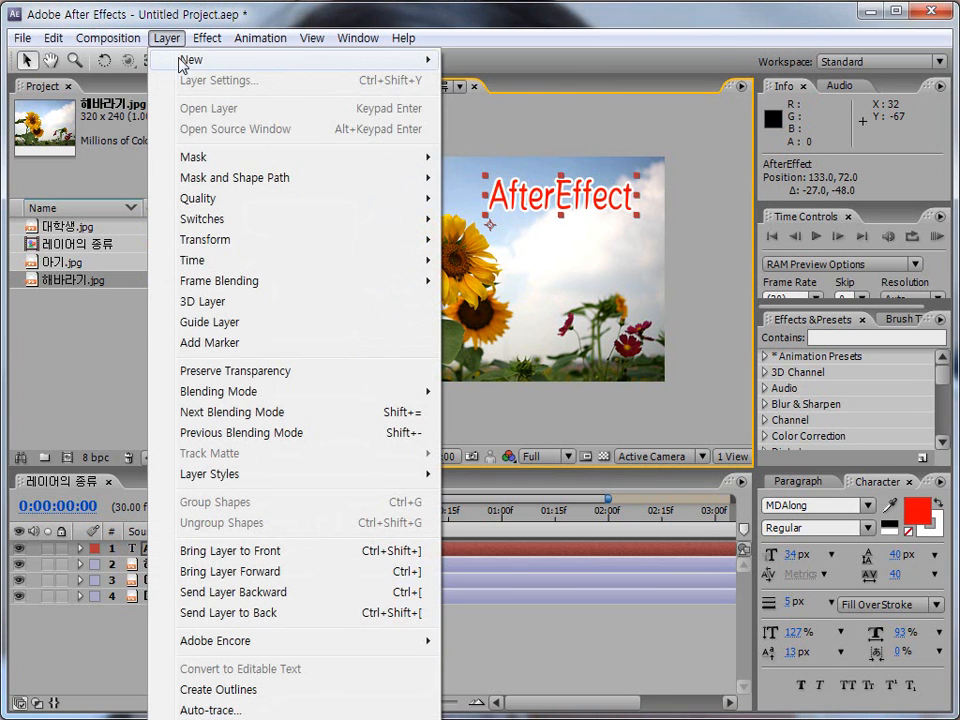
mouse_move(320, 62)
left_click(449, 25)
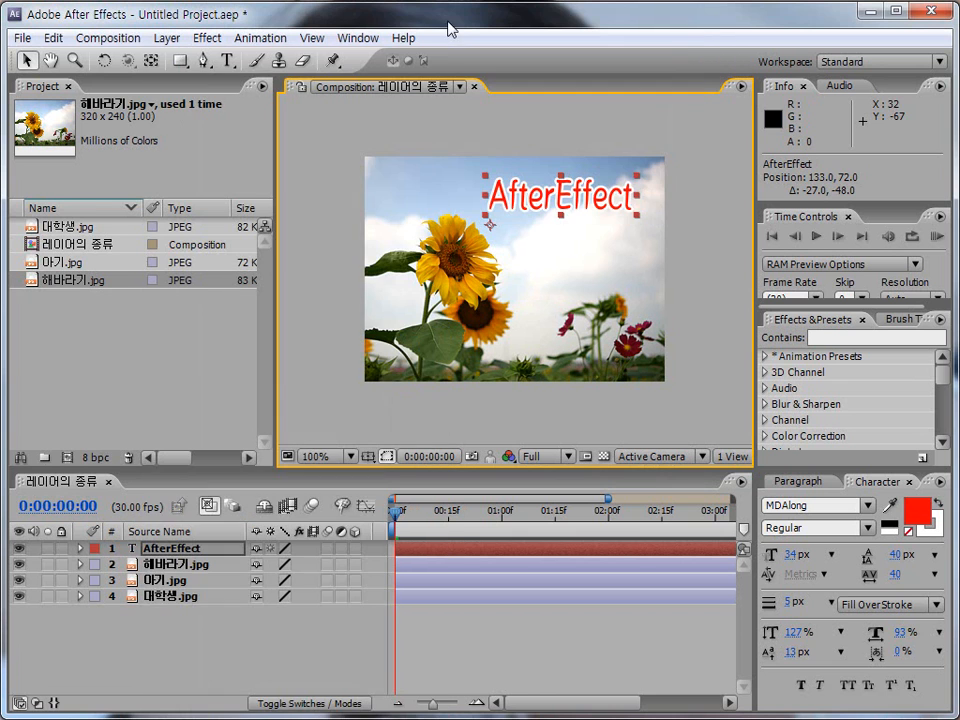
key("ctrl+2")
mouse_move(464, 155)
left_mouse_down()
mouse_move(506, 204)
mouse_move(649, 225)
left_mouse_up()
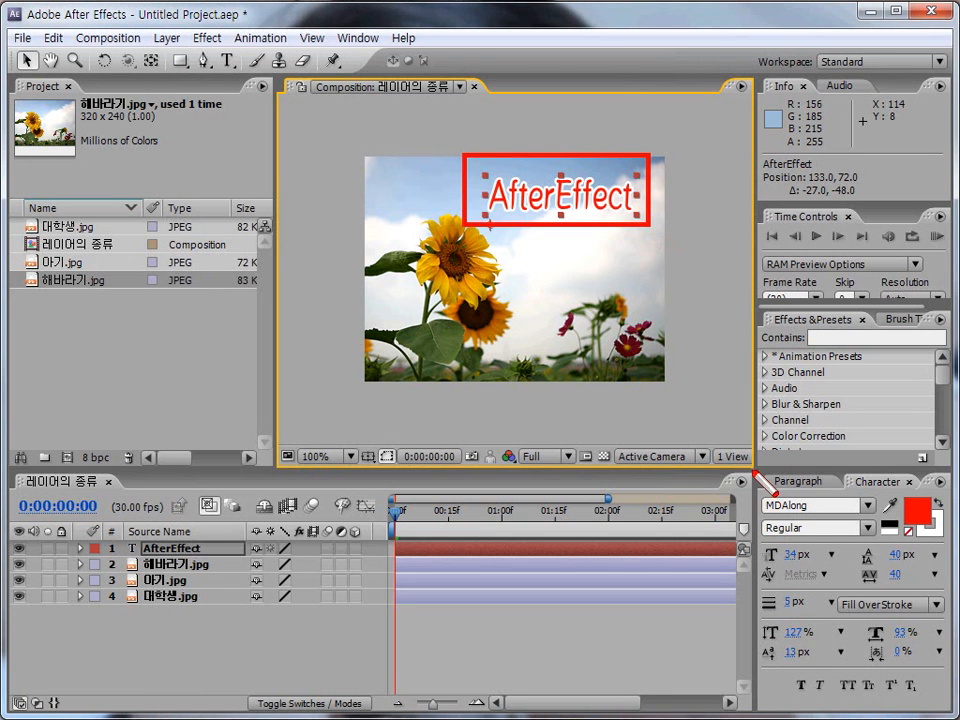
left_click_drag(752, 470, 953, 714)
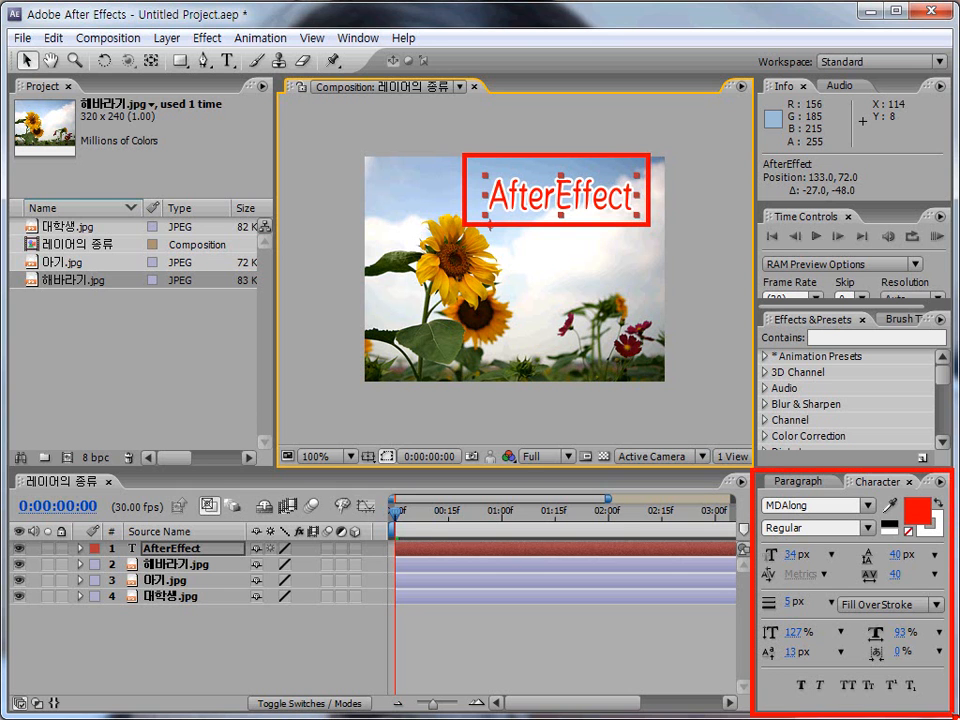
key("Escape")
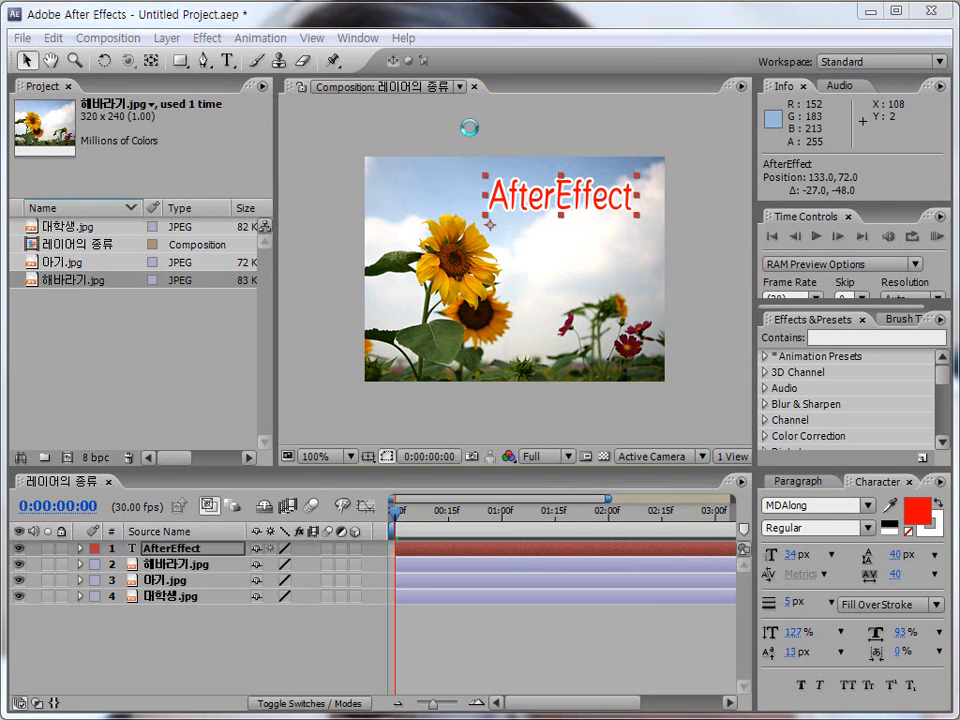
left_click(358, 38)
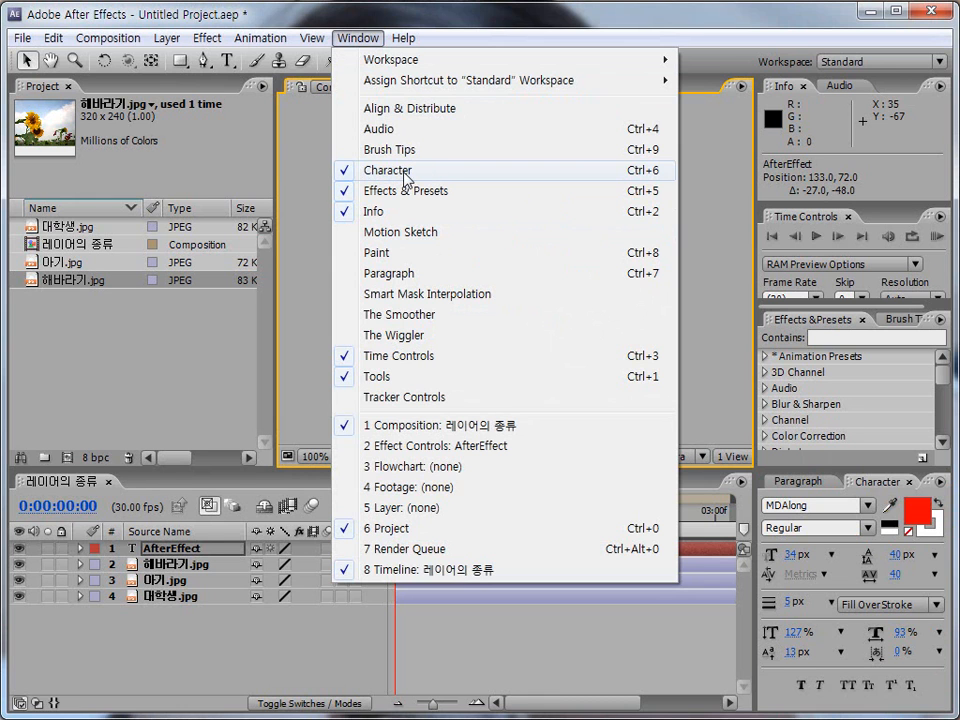
key("ctrl+shift+d")
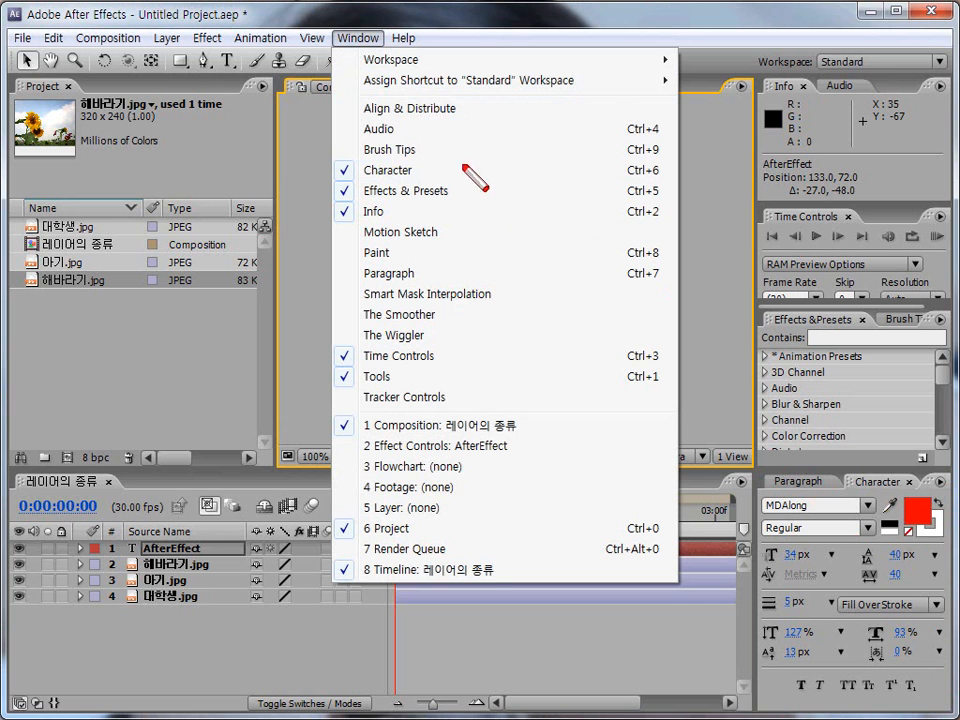
right_click(295, 16)
left_click(219, 299)
left_click(242, 370)
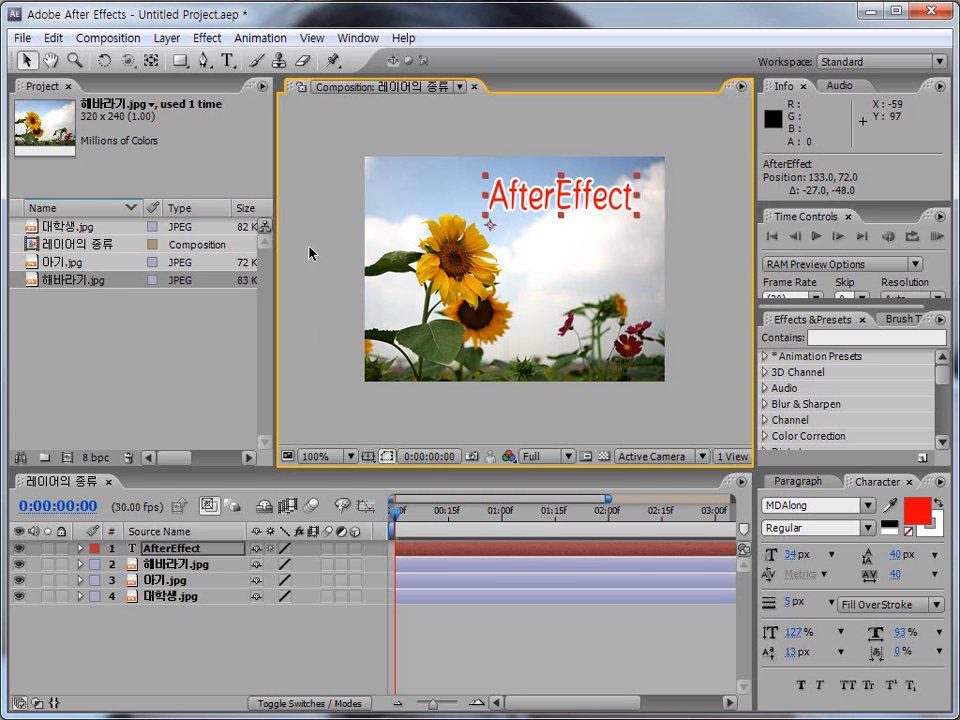
- Start a new solid layer and name it 원형
left_click(167, 38)
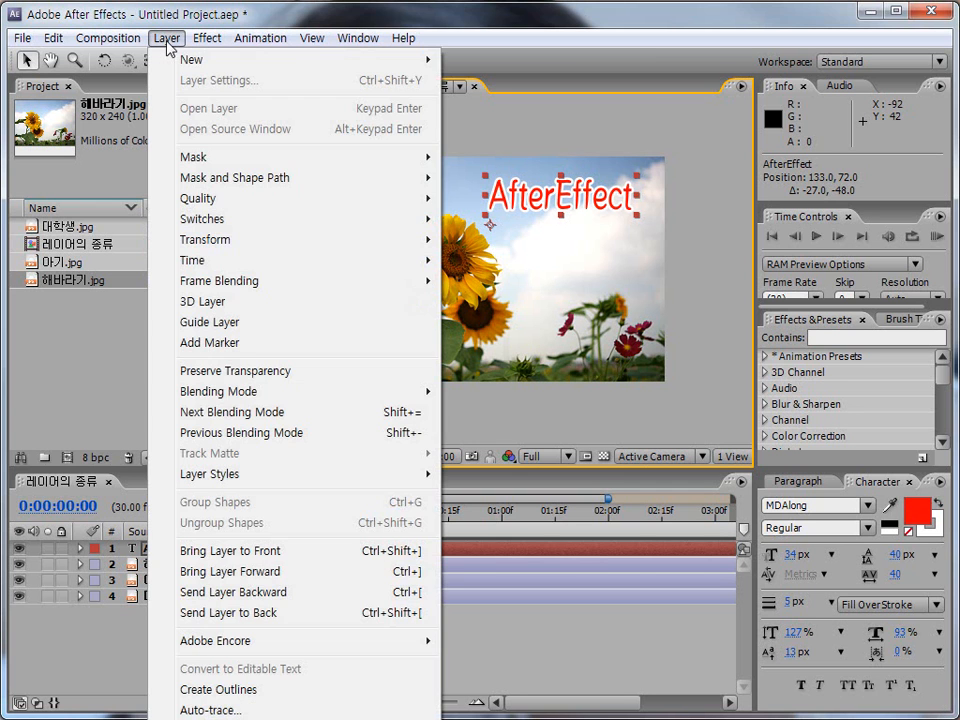
mouse_move(183, 66)
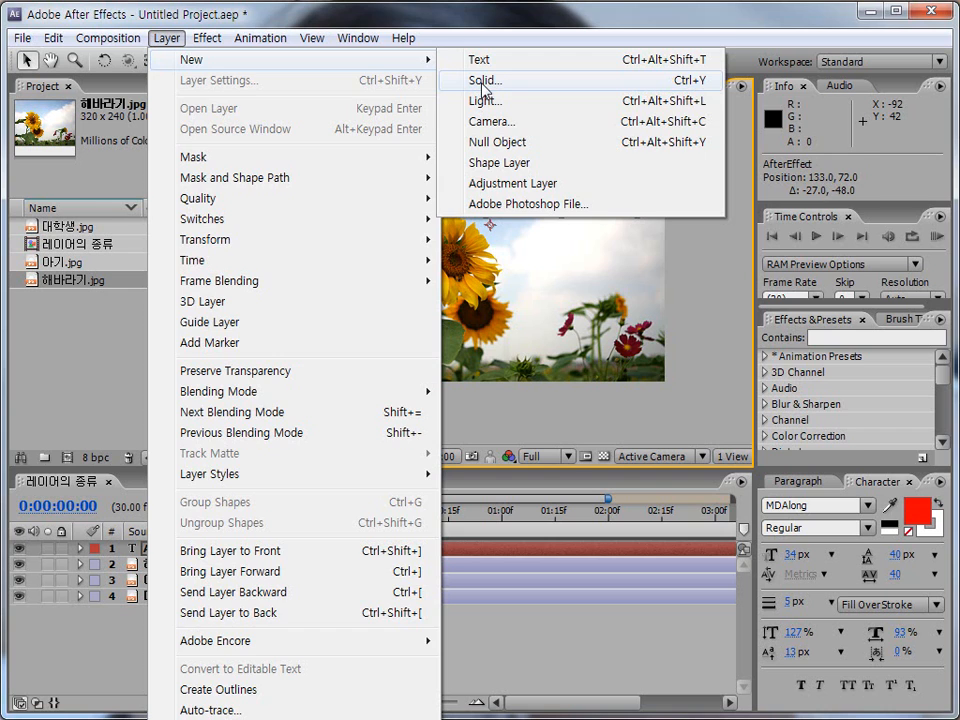
left_click(484, 88)
left_click_drag(477, 169, 298, 152)
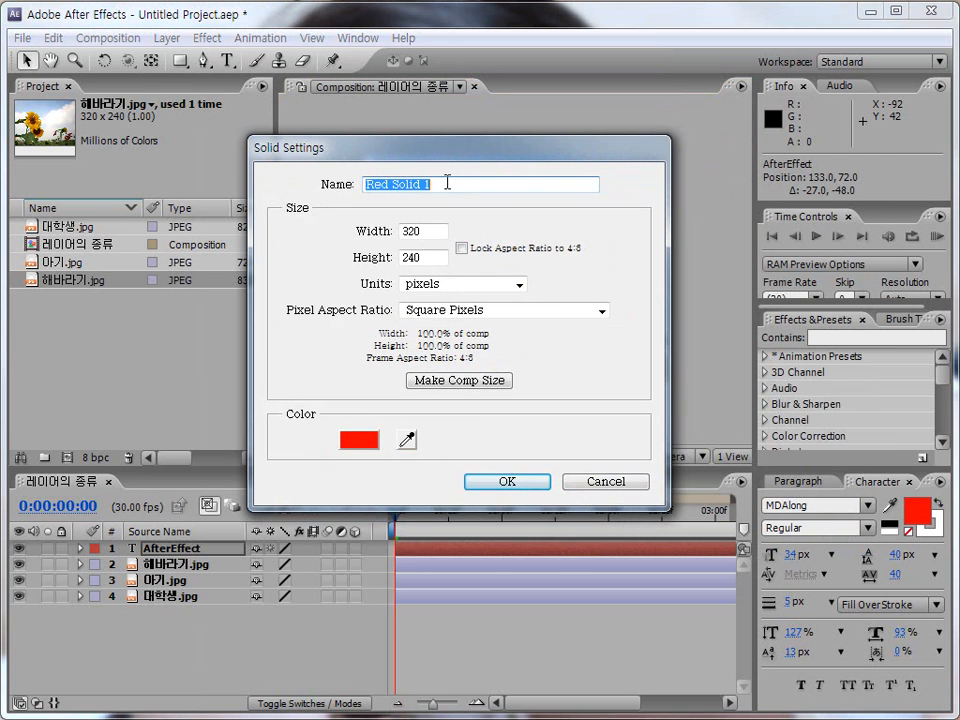
type("원형")
key("ctrl+2")
left_click_drag(348, 265, 442, 232)
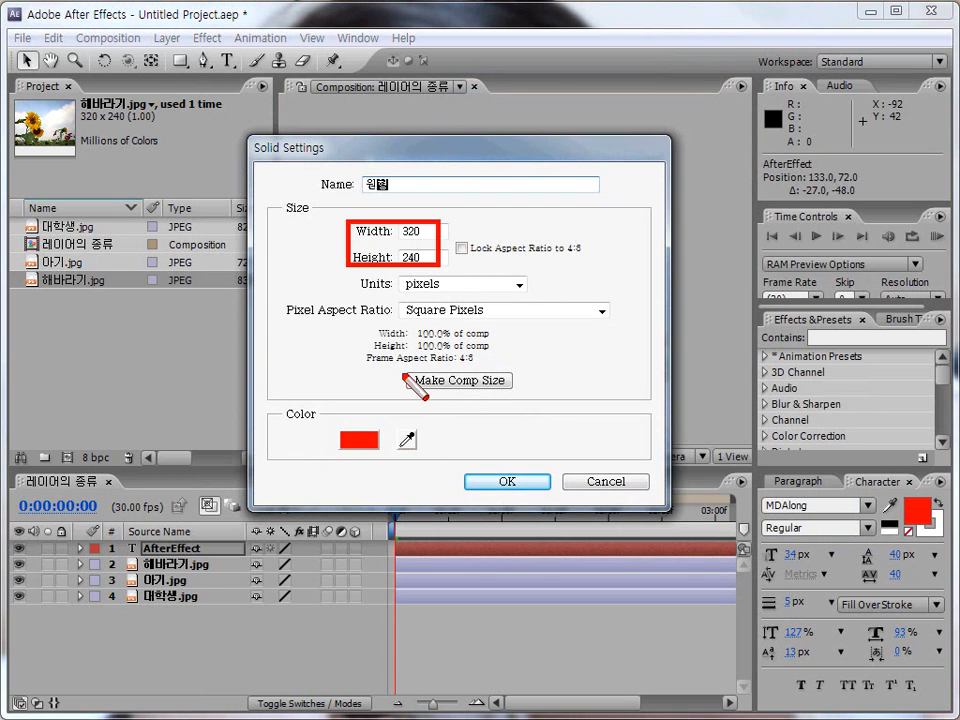
left_click_drag(393, 363, 522, 399)
key("Escape")
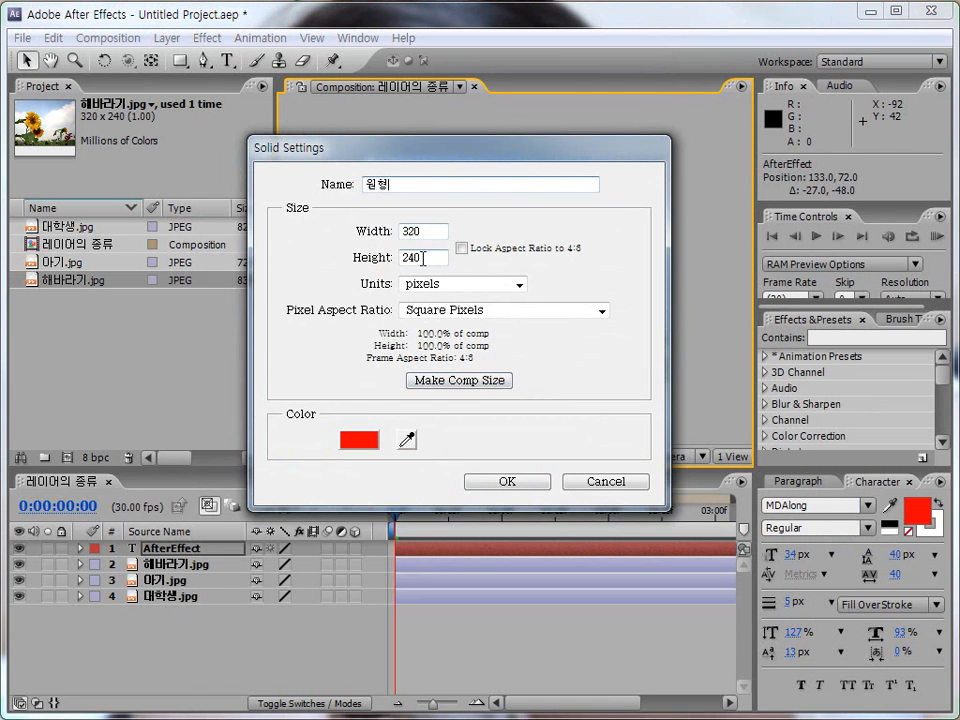
left_click_drag(327, 153, 362, 152)
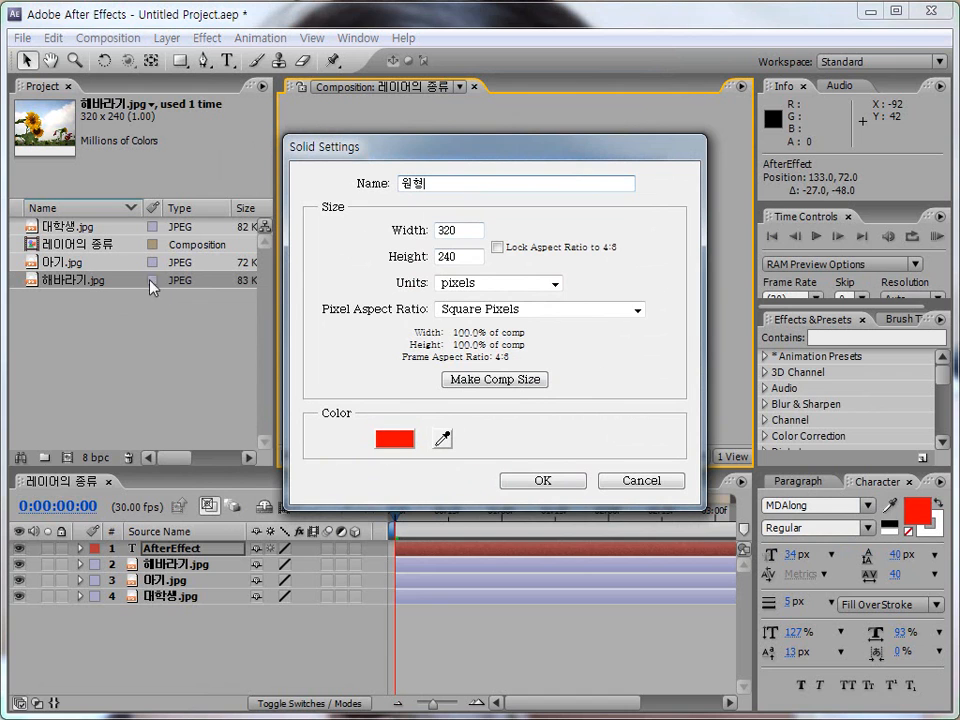
- Set the new solid's width and height to 80 pixels each
double_click(466, 231)
type("80")
key("Tab")
key("Tab")
type("80")
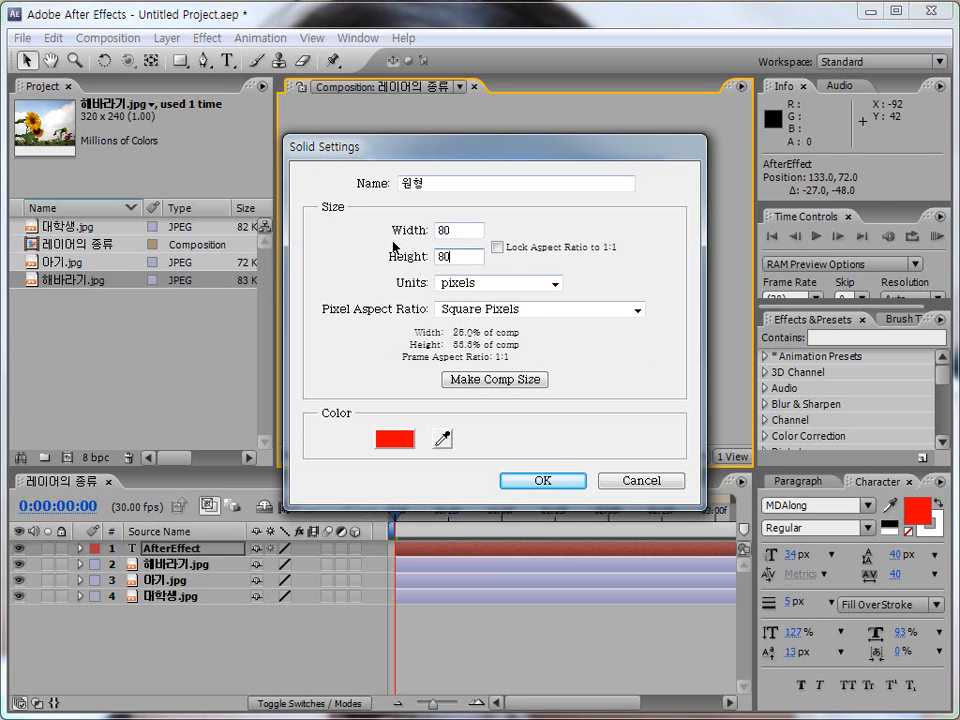
- Change the solid's color to green and create the layer in the composition
left_click(402, 440)
mouse_move(508, 392)
left_mouse_down()
mouse_move(497, 399)
mouse_move(508, 414)
left_mouse_up()
left_click(665, 255)
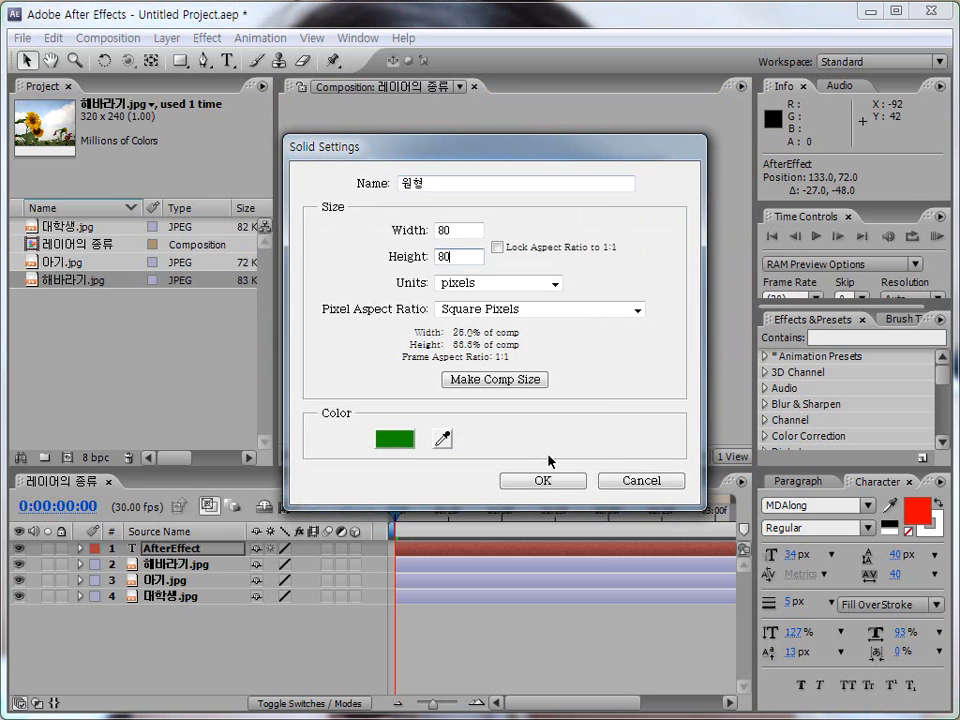
left_click(544, 480)
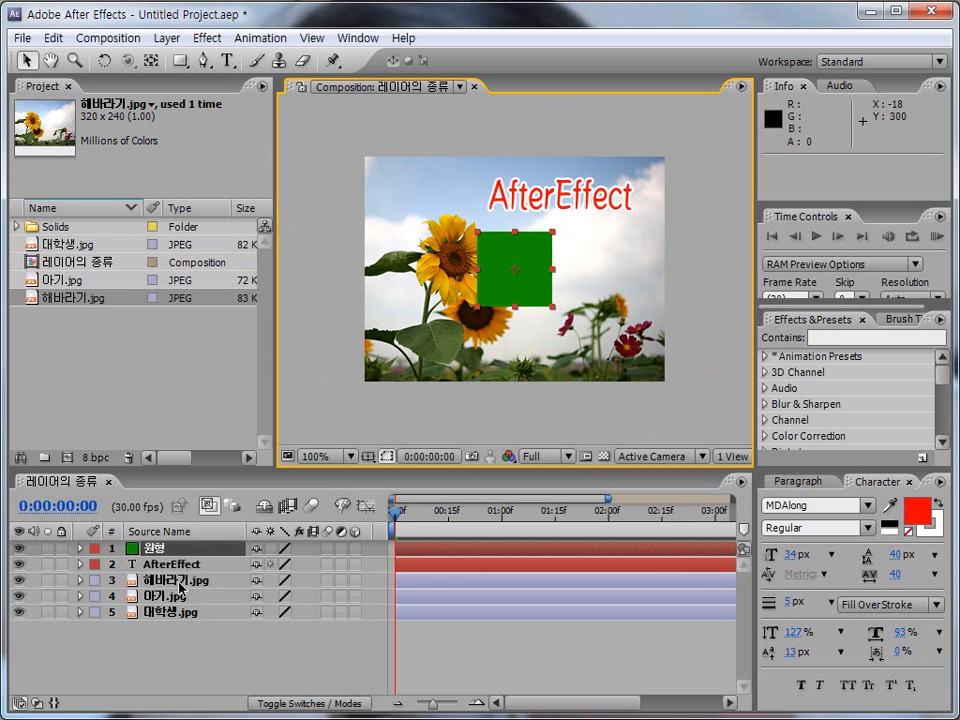
- Move the green 원형 solid up to about position 164, 88, overlapping the lower edge of the text
left_click_drag(169, 578, 239, 572)
left_click_drag(104, 540, 208, 556)
mouse_move(111, 575)
left_mouse_down()
mouse_move(190, 622)
mouse_move(232, 624)
left_mouse_up()
key("Escape")
left_click_drag(489, 289, 497, 262)
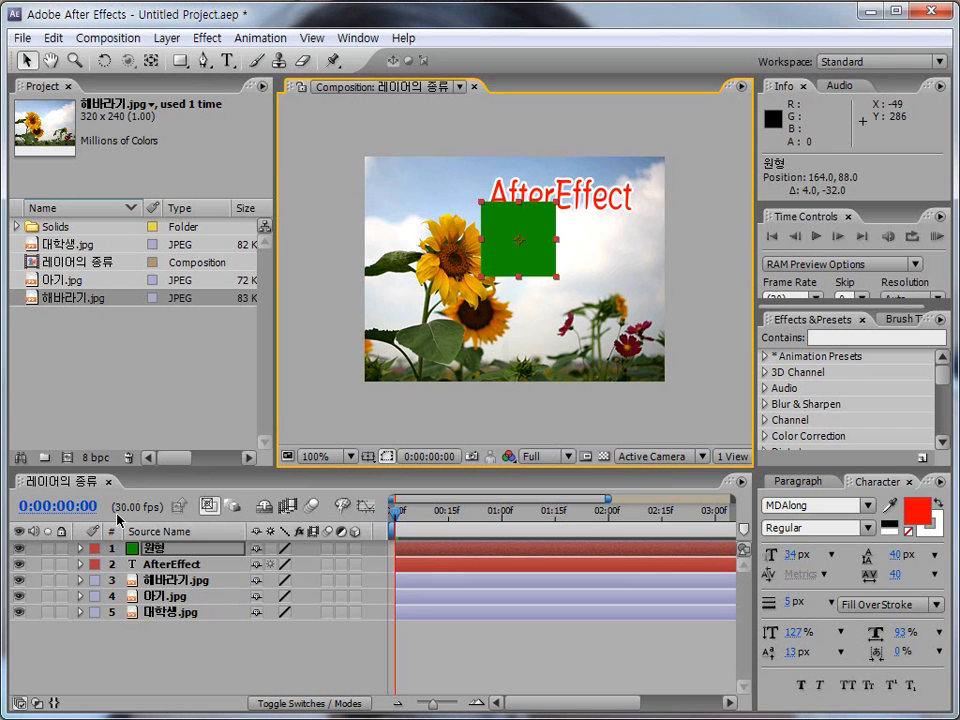
- Add a new null object layer above the 원형 solid
left_click(164, 40)
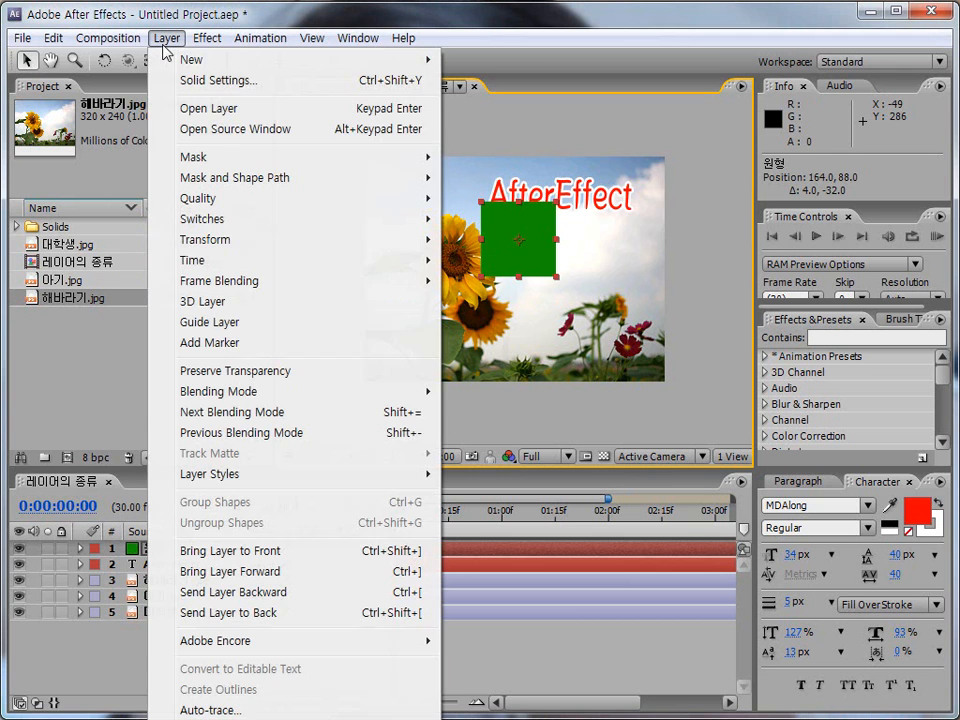
mouse_move(215, 60)
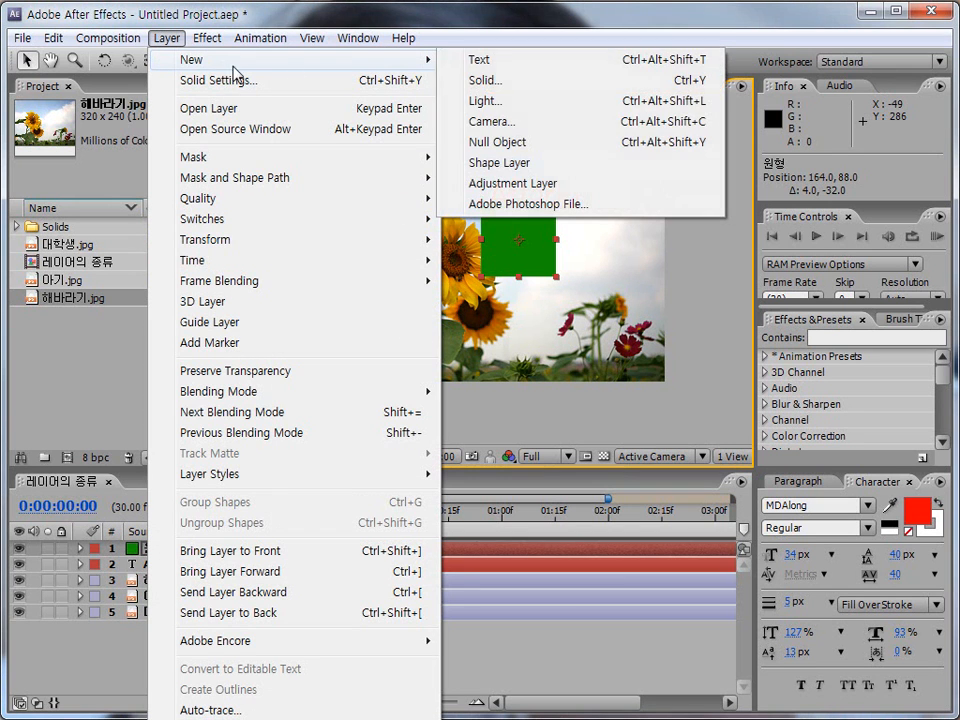
left_click(530, 146)
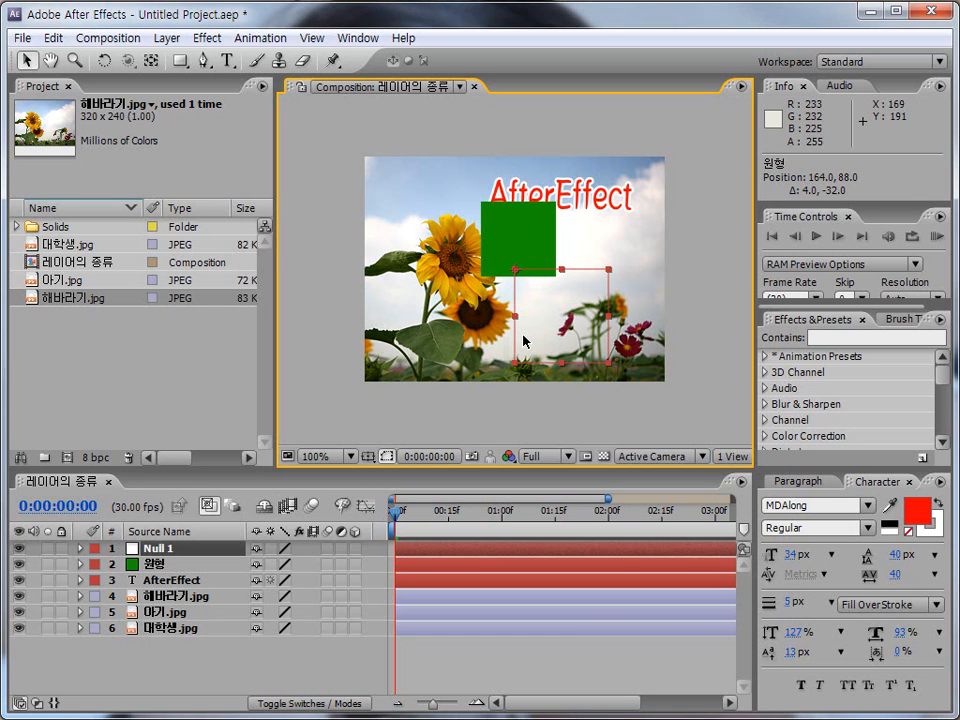
- Show the Mode and TrkMat columns in the timeline alongside the layer switches
left_click(298, 704)
left_click(297, 702)
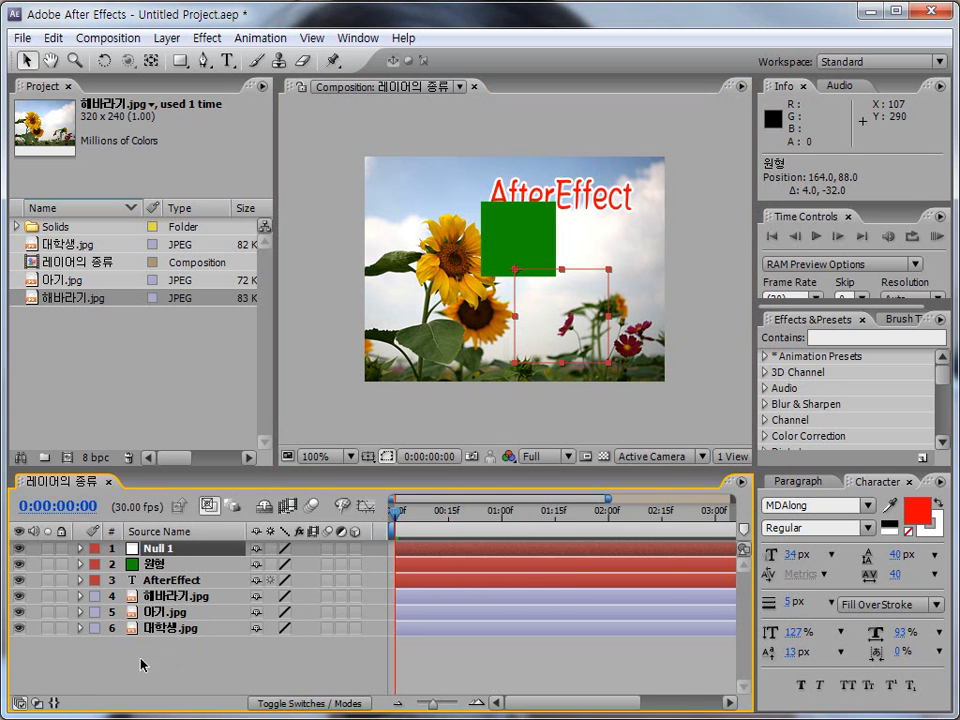
left_click(35, 704)
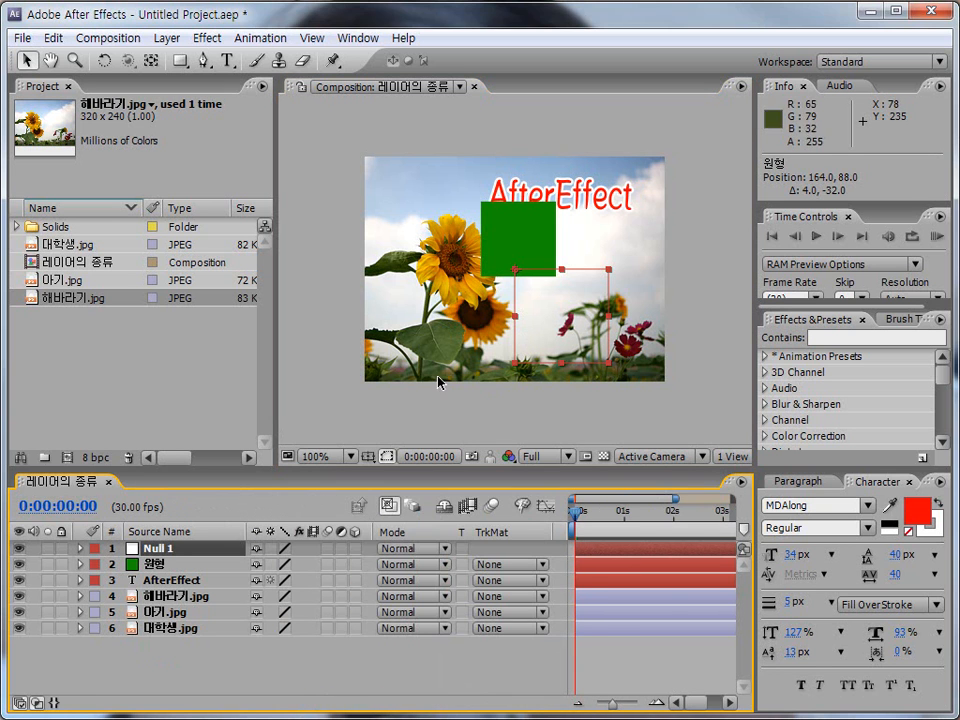
left_click_drag(465, 211, 500, 252)
left_click_drag(583, 176, 622, 211)
key("Escape")
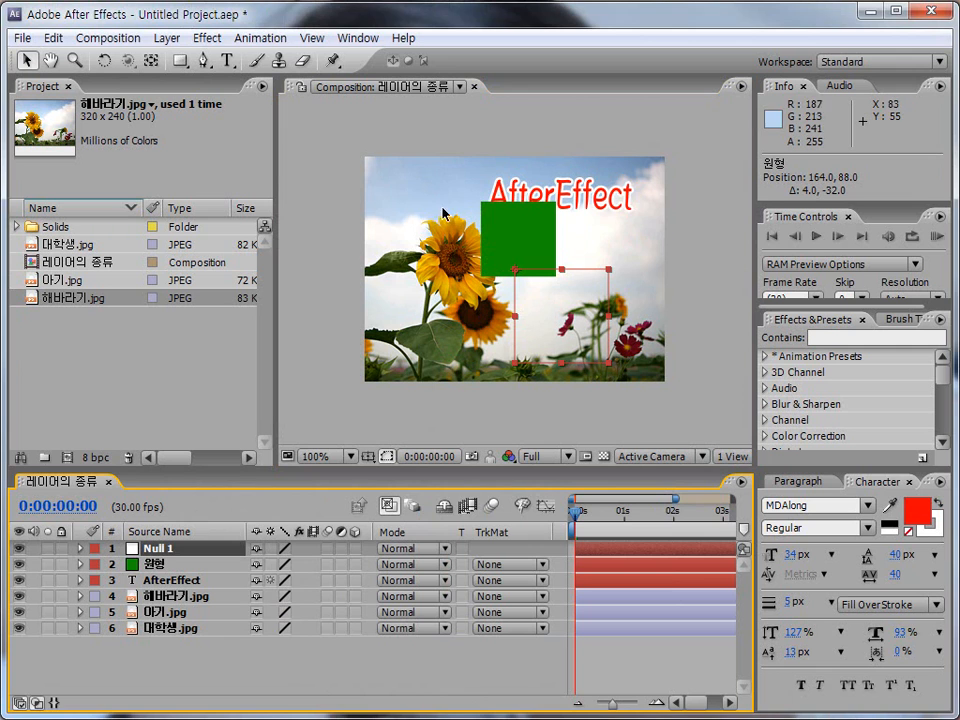
key("ctrl+shift+d")
mouse_move(367, 196)
left_mouse_down()
mouse_move(450, 193)
mouse_move(456, 167)
left_mouse_up()
key("Escape")
key("ctrl+shift+d")
left_click_drag(117, 536, 215, 557)
key("Escape")
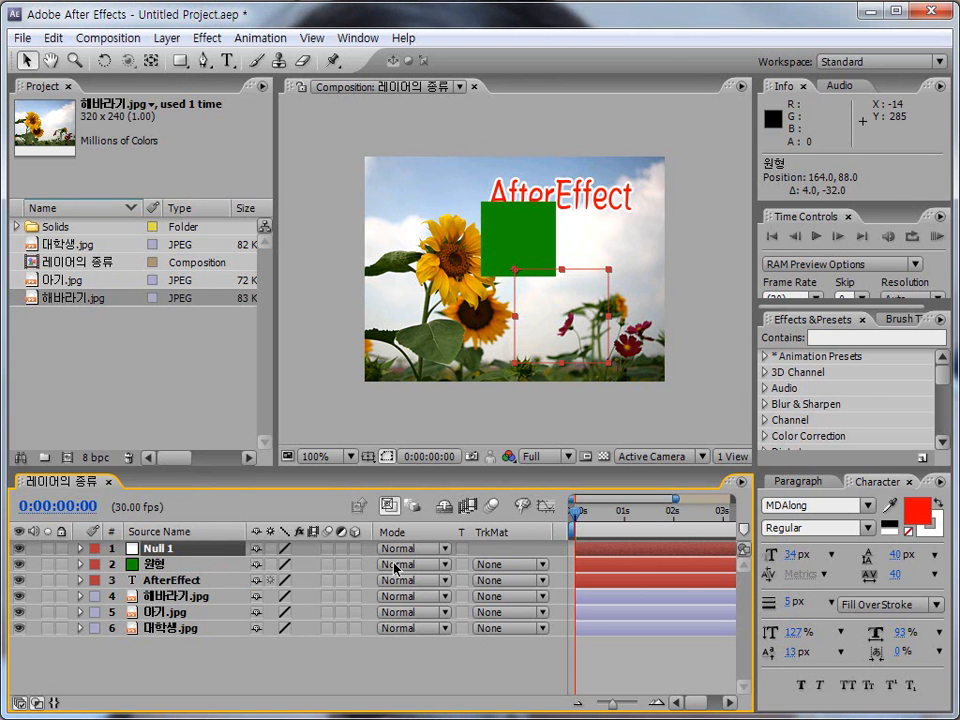
- Show the Parent column in the timeline and enlarge the timeline panel to check the list of available columns
right_click(534, 538)
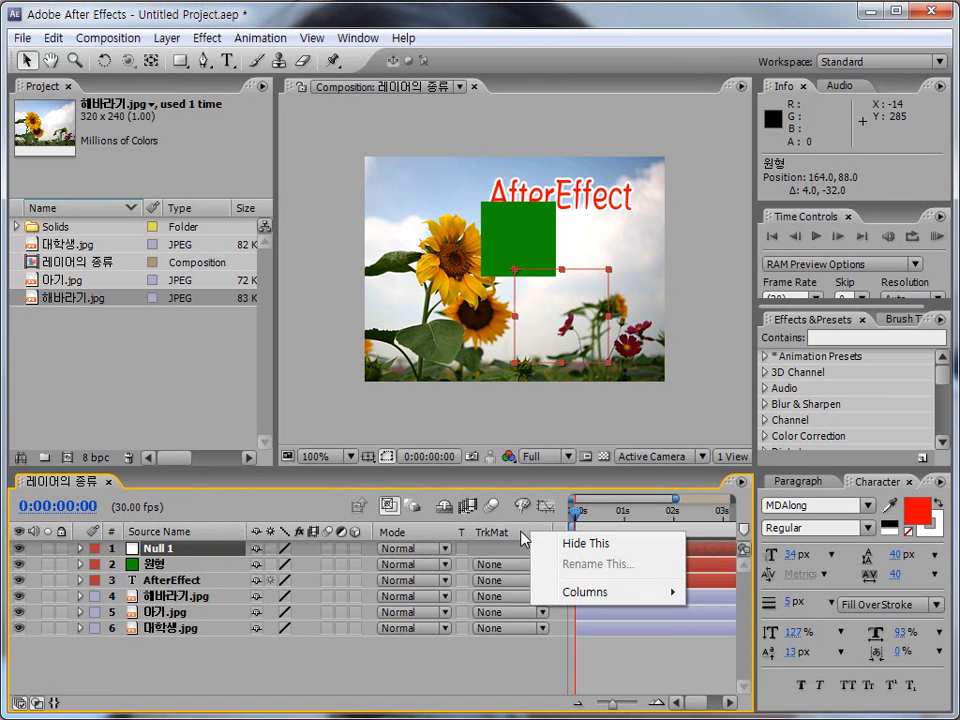
left_click(520, 533)
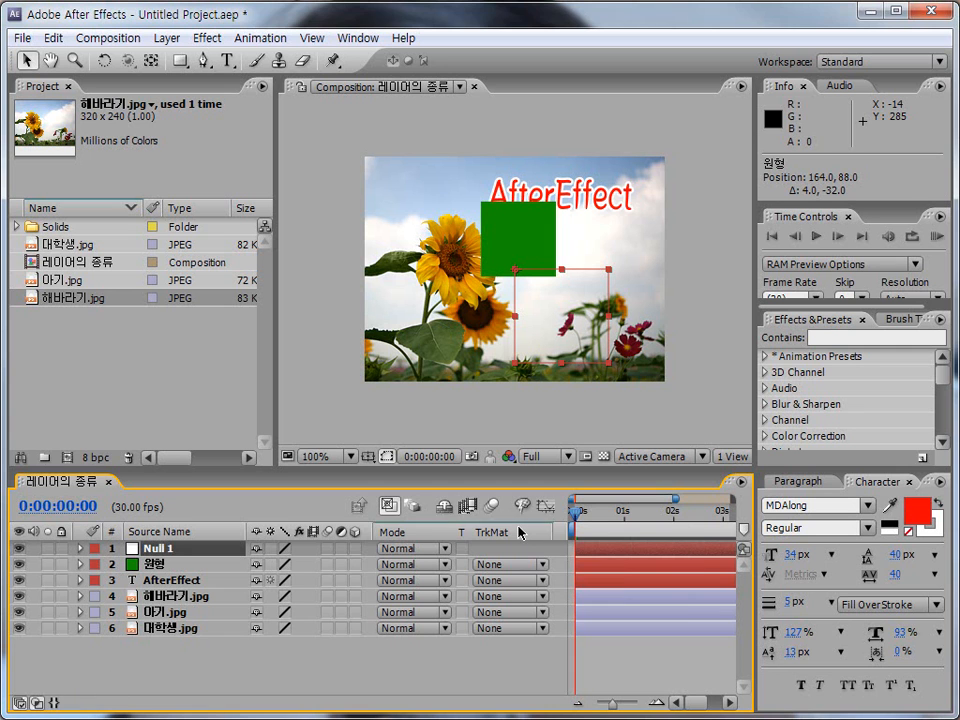
right_click(522, 535)
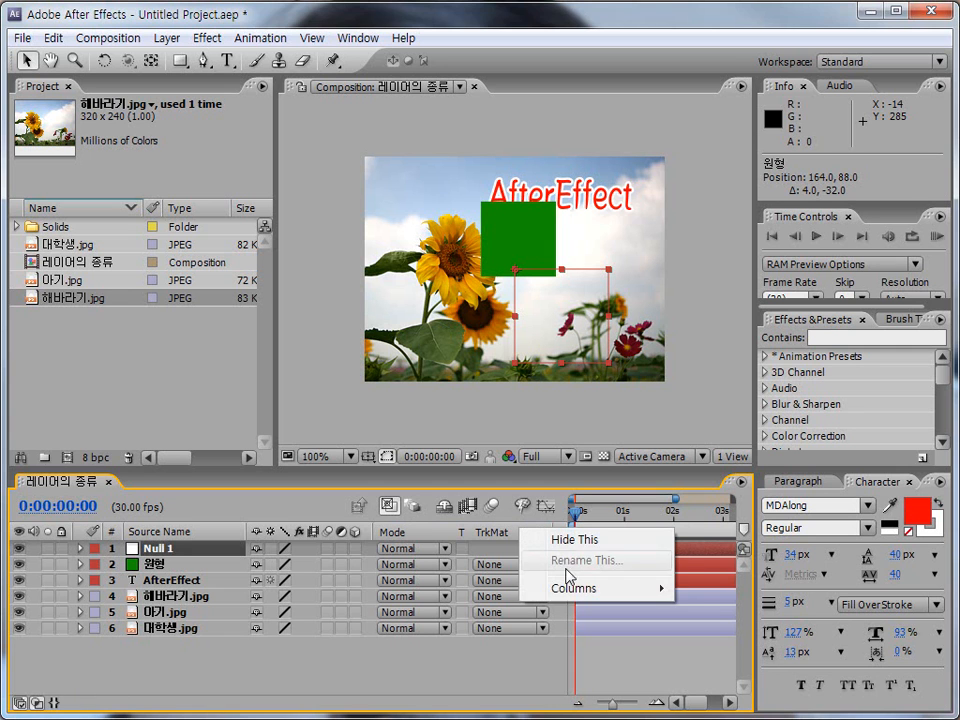
mouse_move(615, 580)
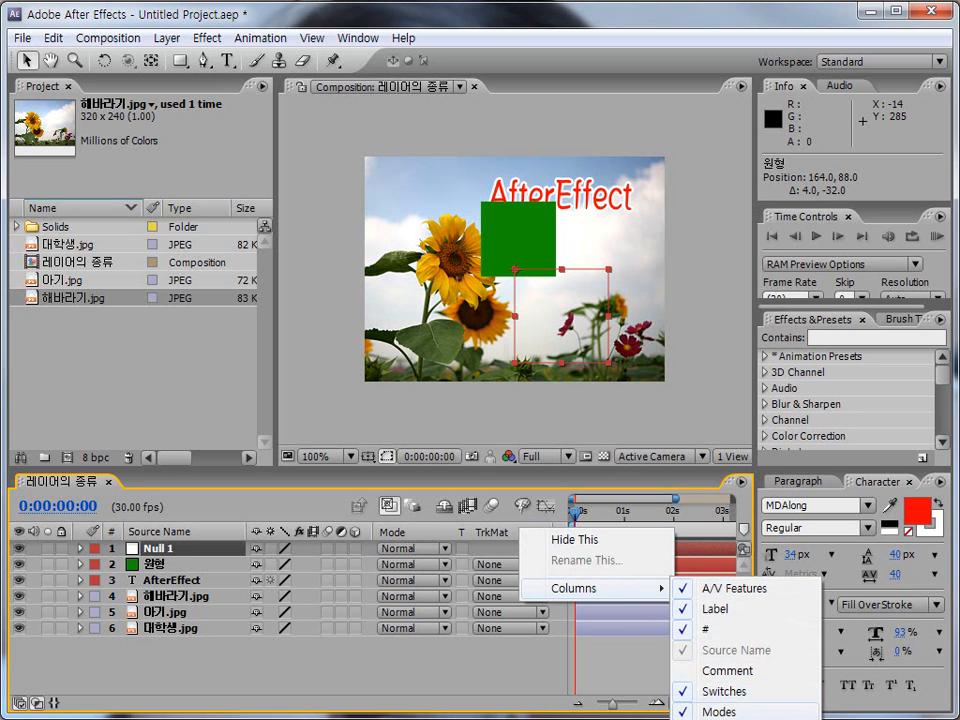
left_click(785, 716)
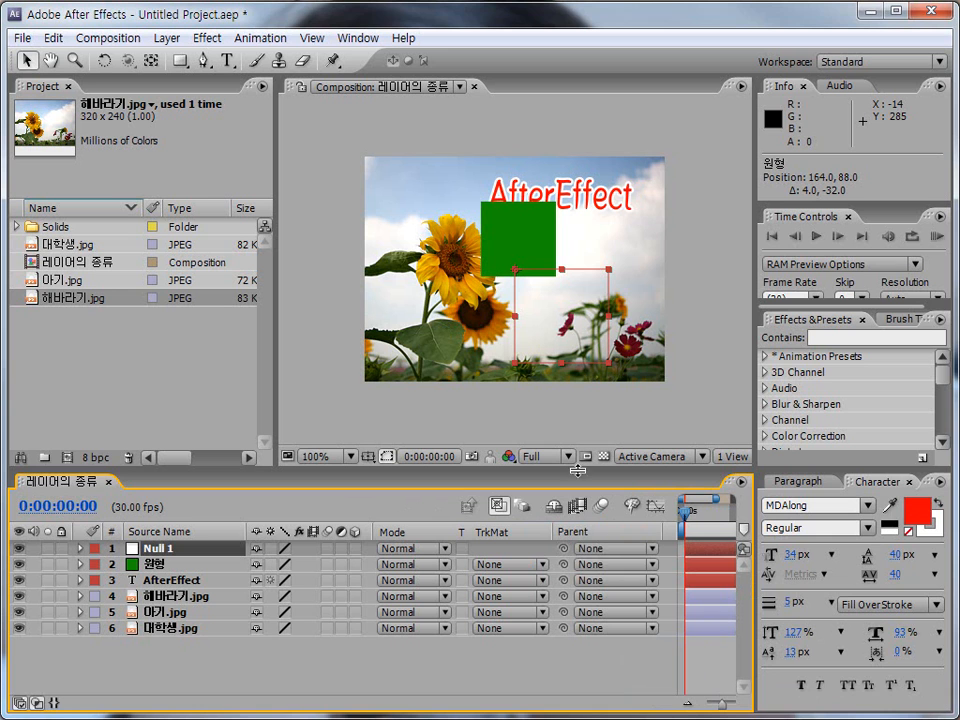
left_click_drag(577, 465, 577, 291)
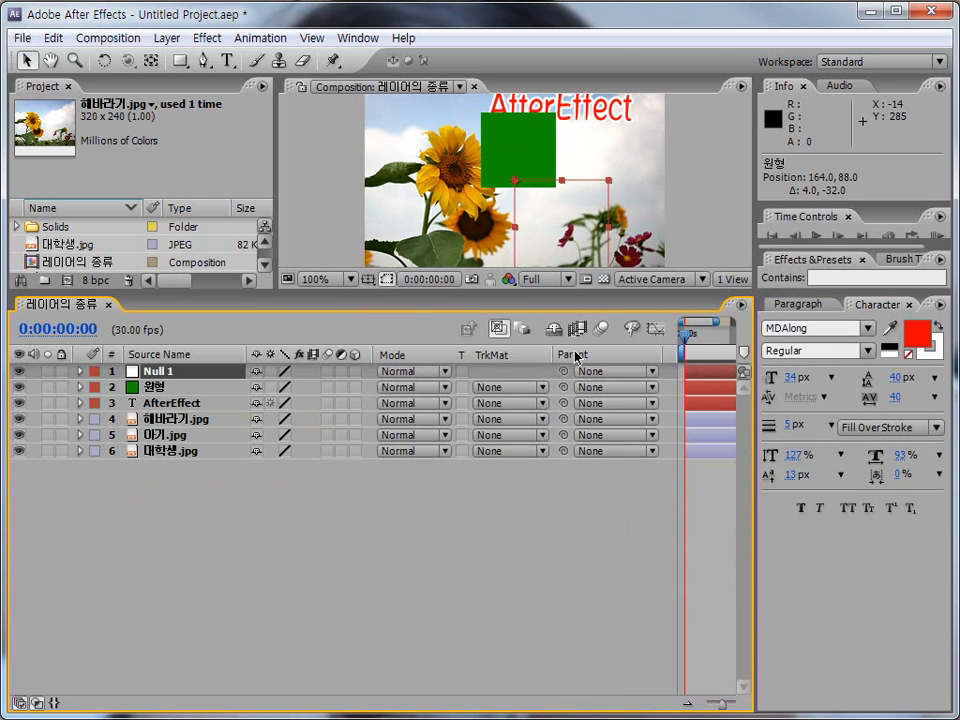
right_click(578, 355)
mouse_move(636, 413)
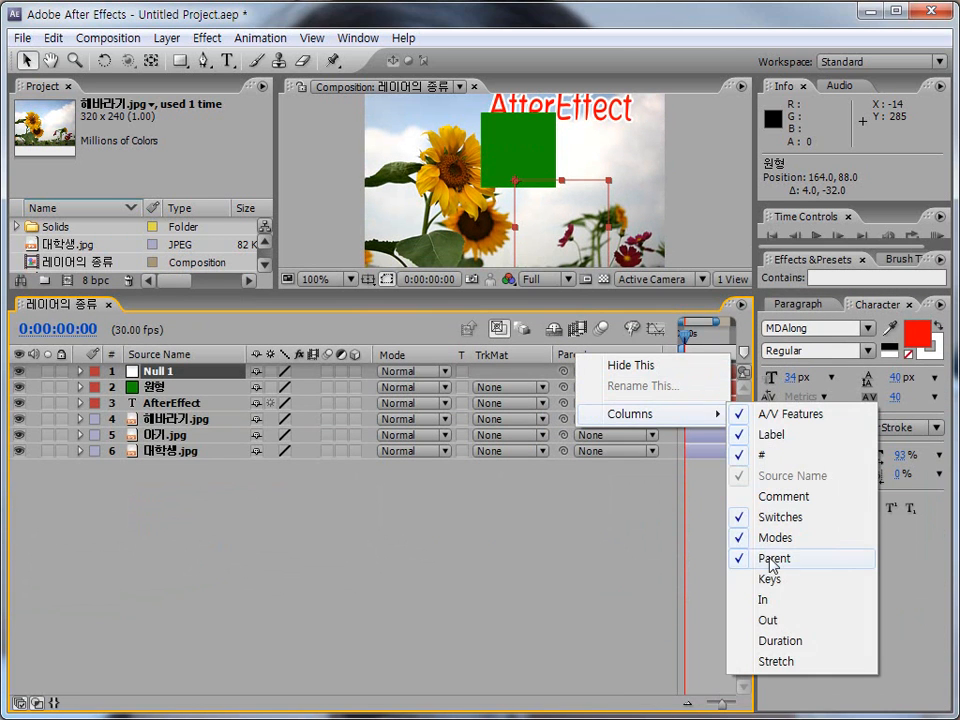
left_click(645, 577)
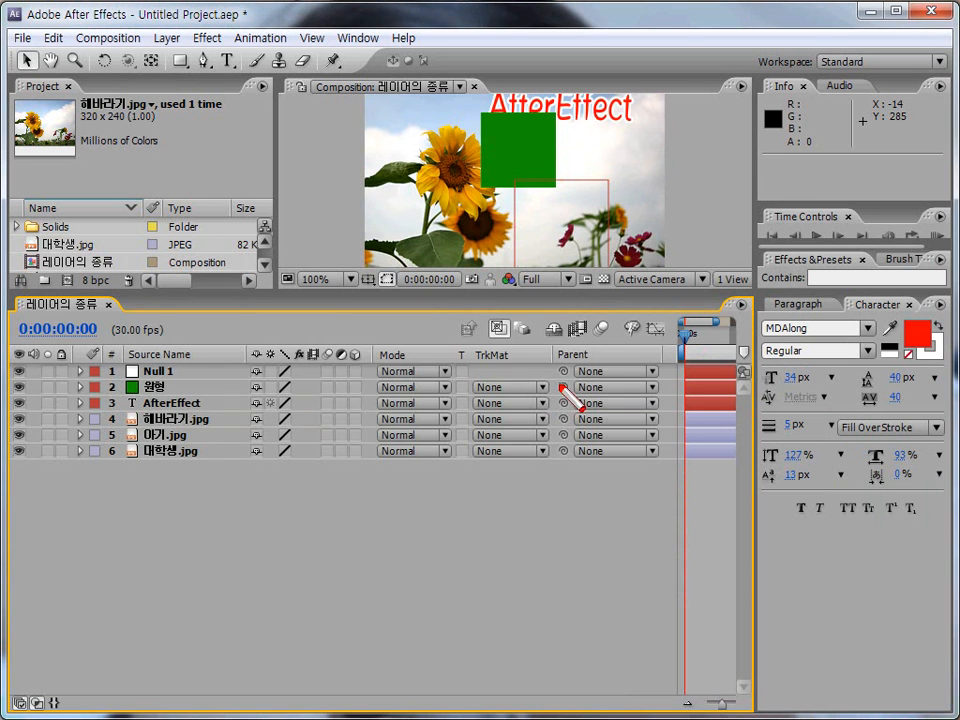
- Parent the green 원형 solid and the AfterEffect text layer to the Null 1 layer
left_click_drag(557, 382, 570, 395)
key("Escape")
left_click_drag(563, 387, 172, 376)
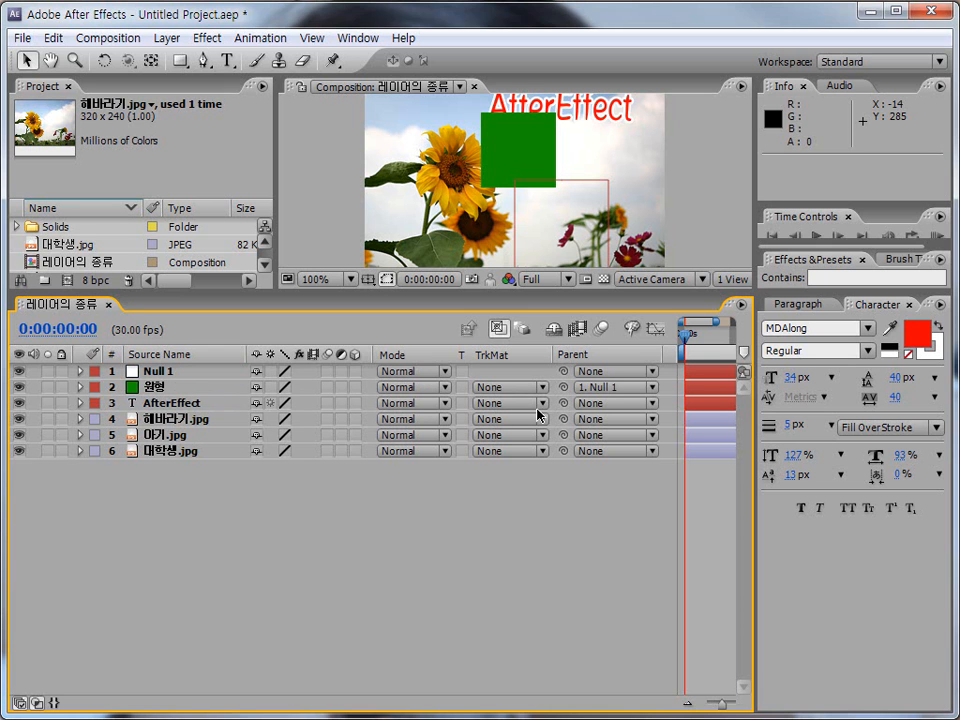
left_click_drag(563, 403, 178, 375)
- Move the Null 1 layer with its child layers to about position 131, 119, and make the composition view taller again
left_click(170, 378)
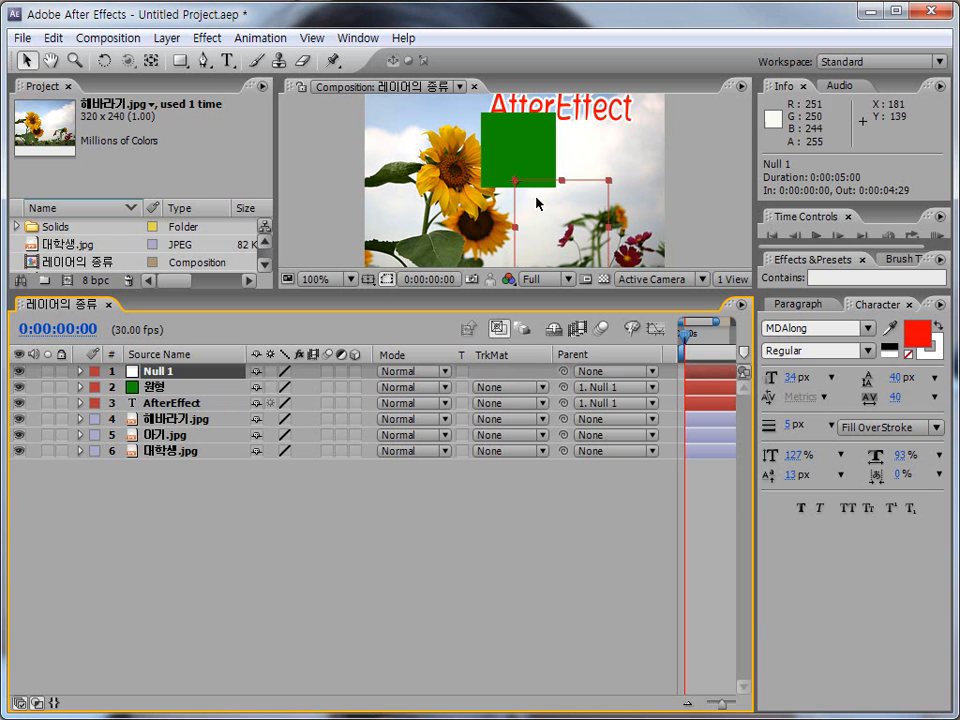
left_click_drag(580, 185, 544, 202)
left_click_drag(466, 292, 466, 411)
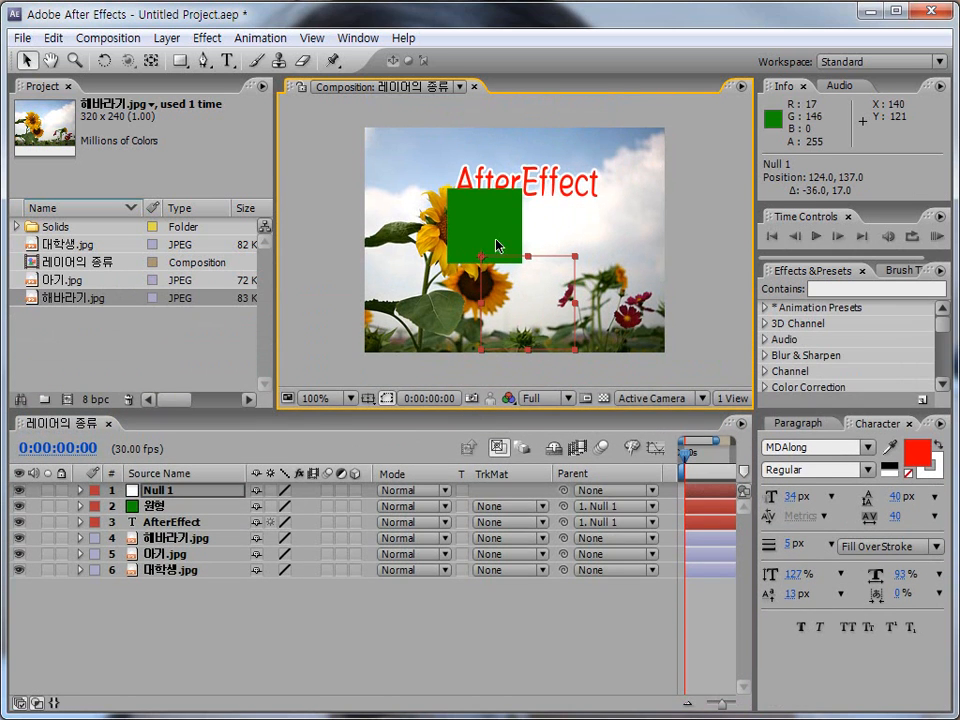
mouse_move(506, 257)
left_mouse_down()
mouse_move(548, 232)
mouse_move(510, 240)
mouse_move(518, 228)
mouse_move(503, 243)
left_mouse_up()
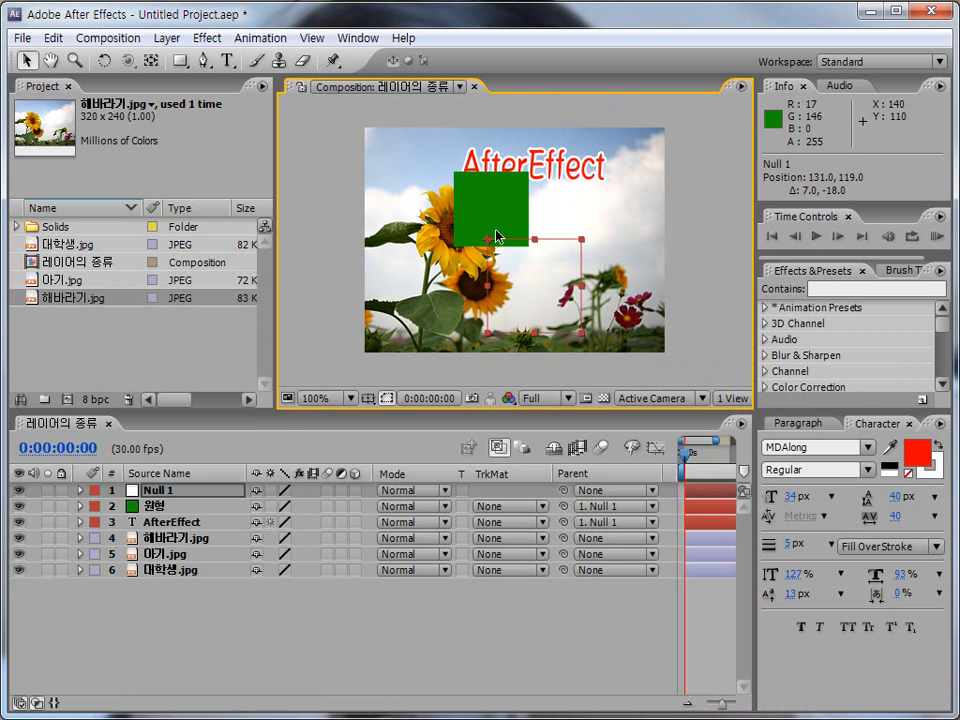